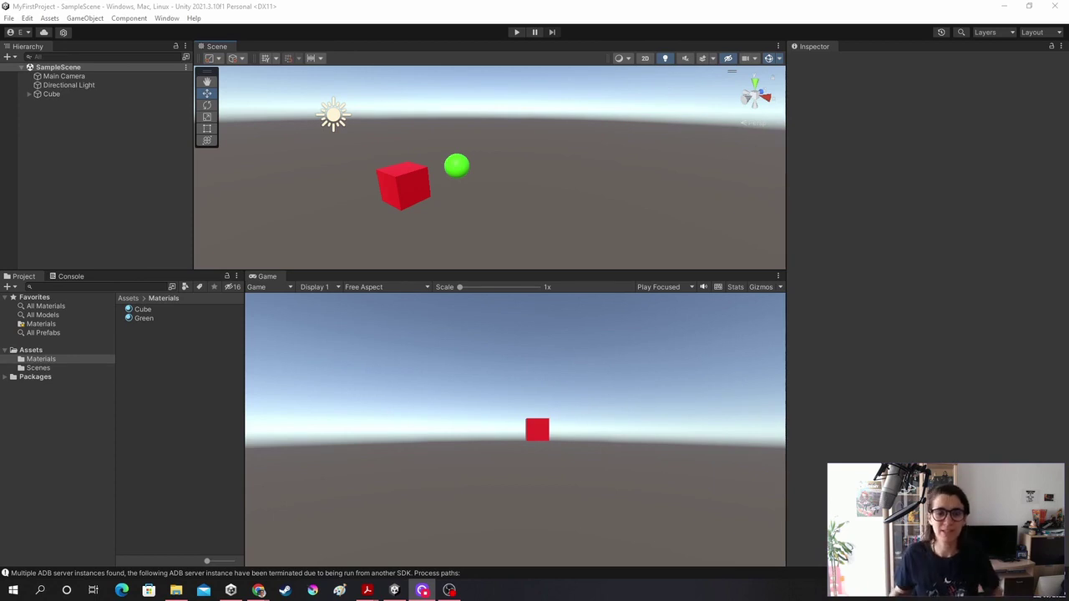
Select Cube in the Hierarchy and browse the GameObject > 3D Object menu without creating anything.
click(75, 93)
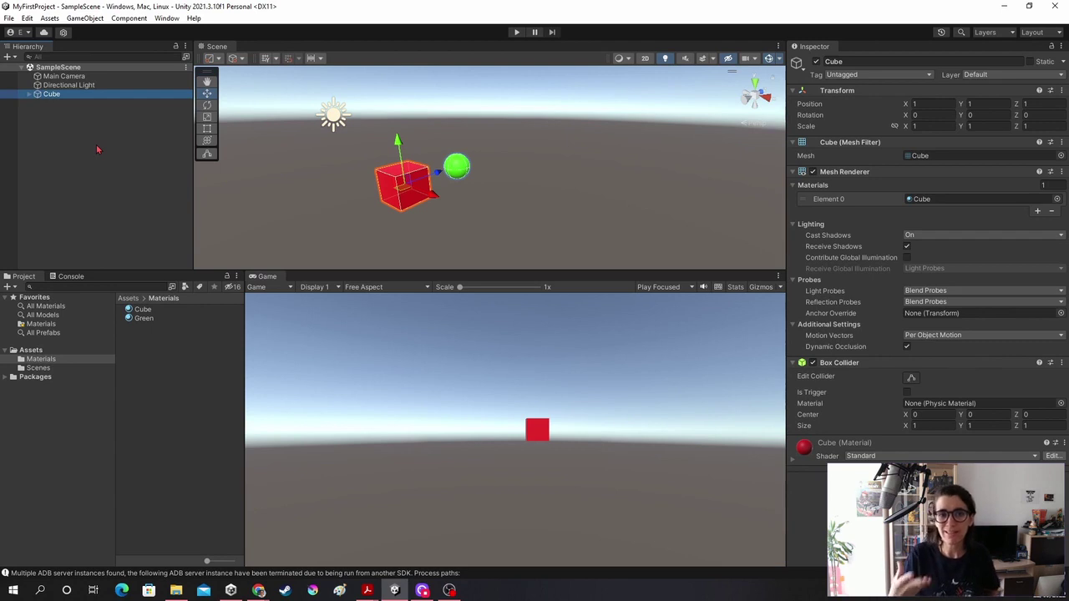
click(102, 18)
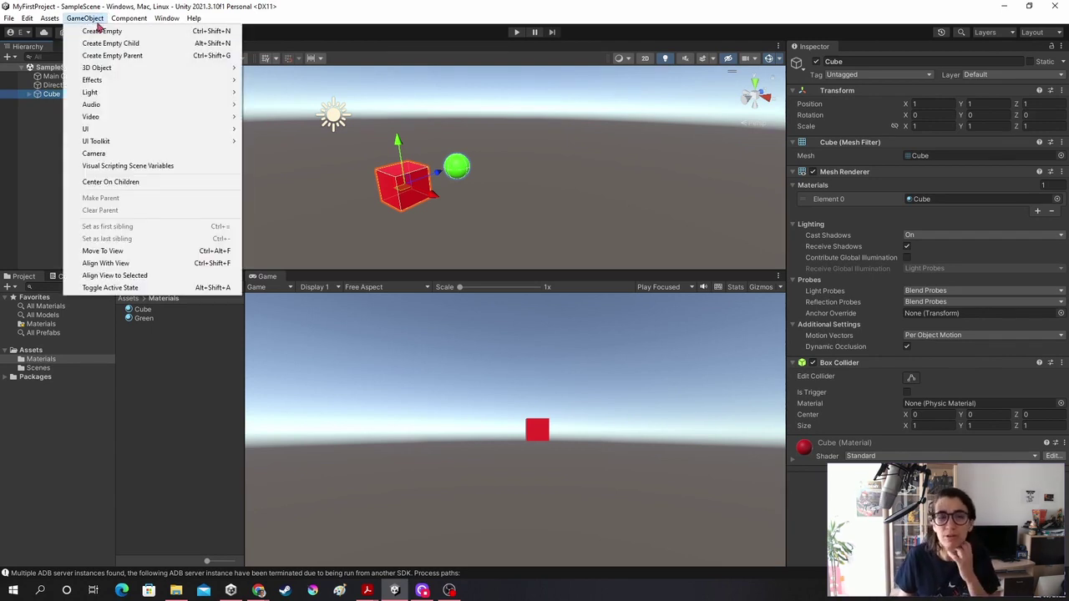
mouse_move(135, 70)
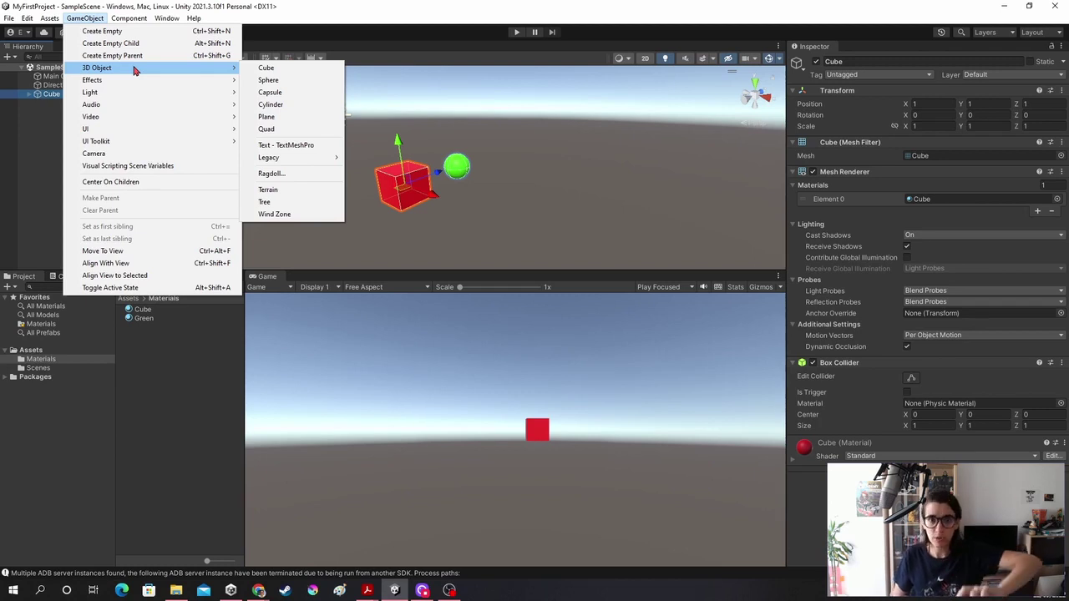
click(43, 147)
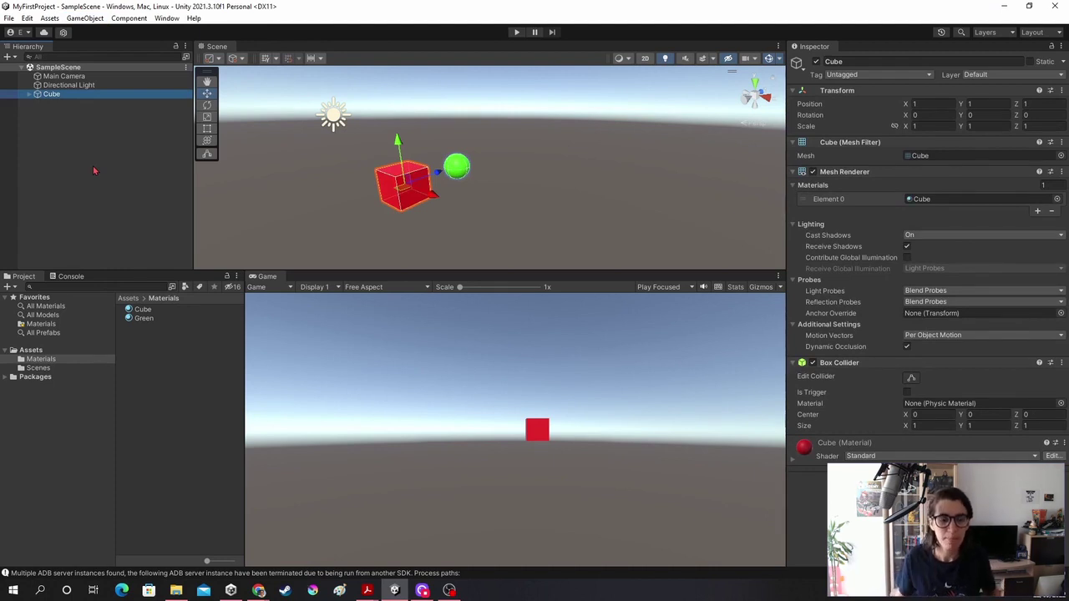
Create a folder named Prefabs under Assets, open it, and reselect the scene's Cube.
click(55, 350)
right_click(159, 416)
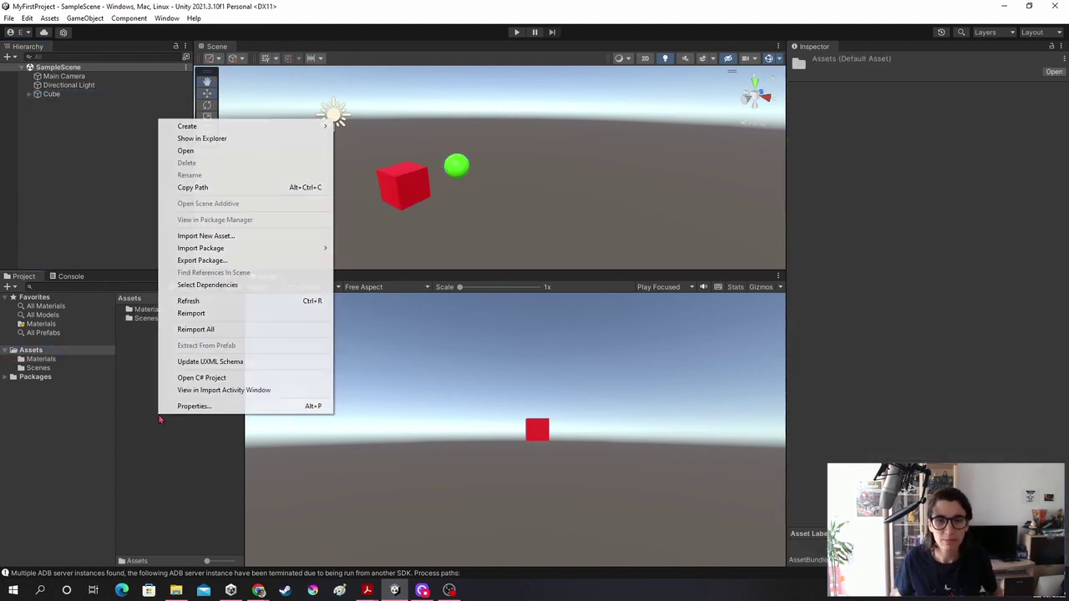
mouse_move(238, 127)
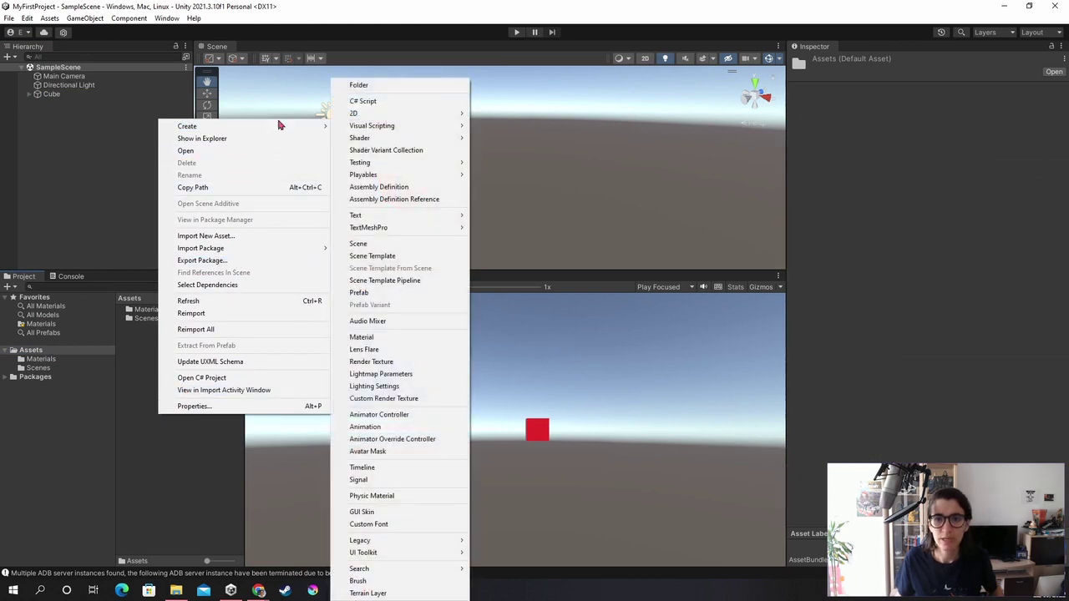
click(374, 93)
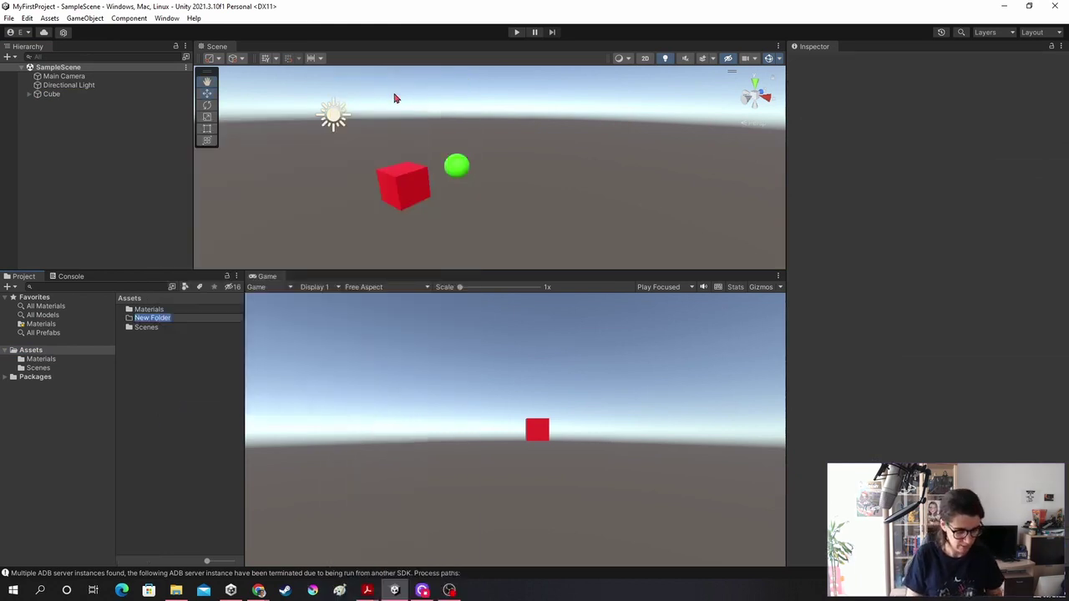
text(Prefabs)
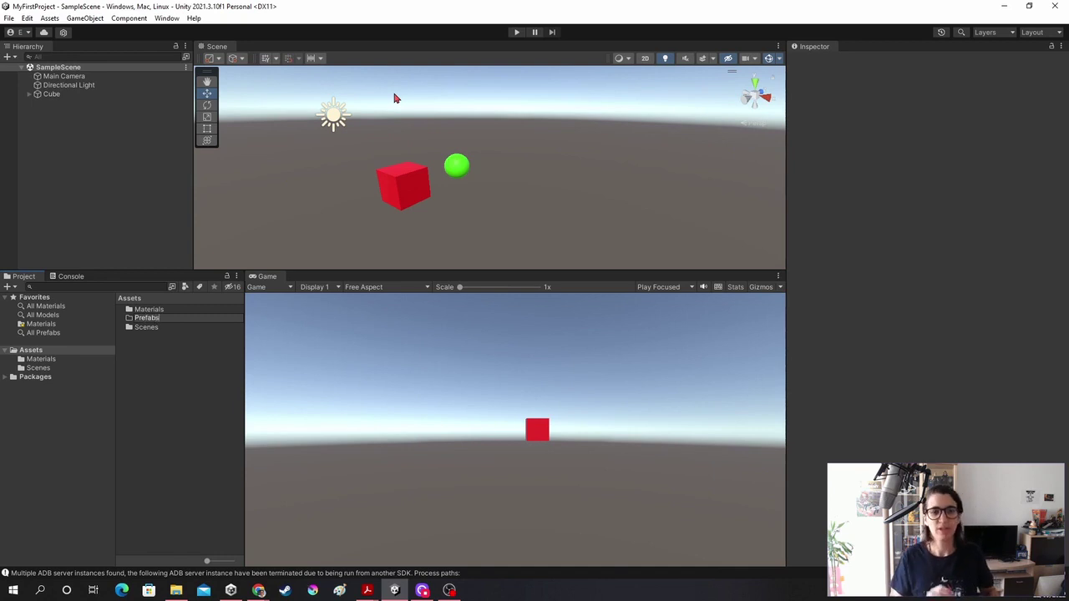
key(Return)
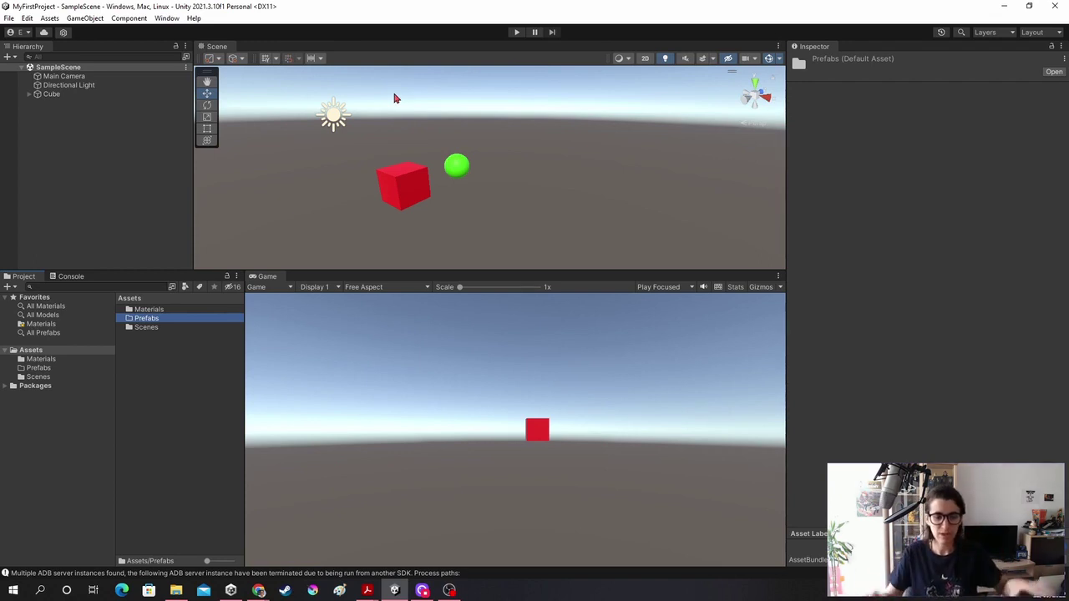
click(46, 369)
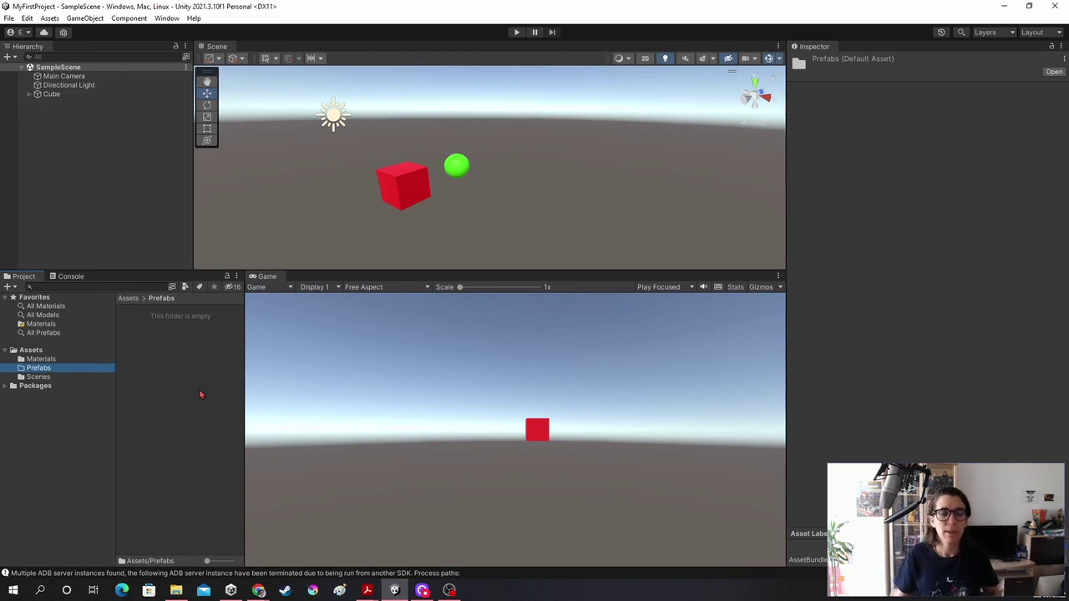
click(74, 96)
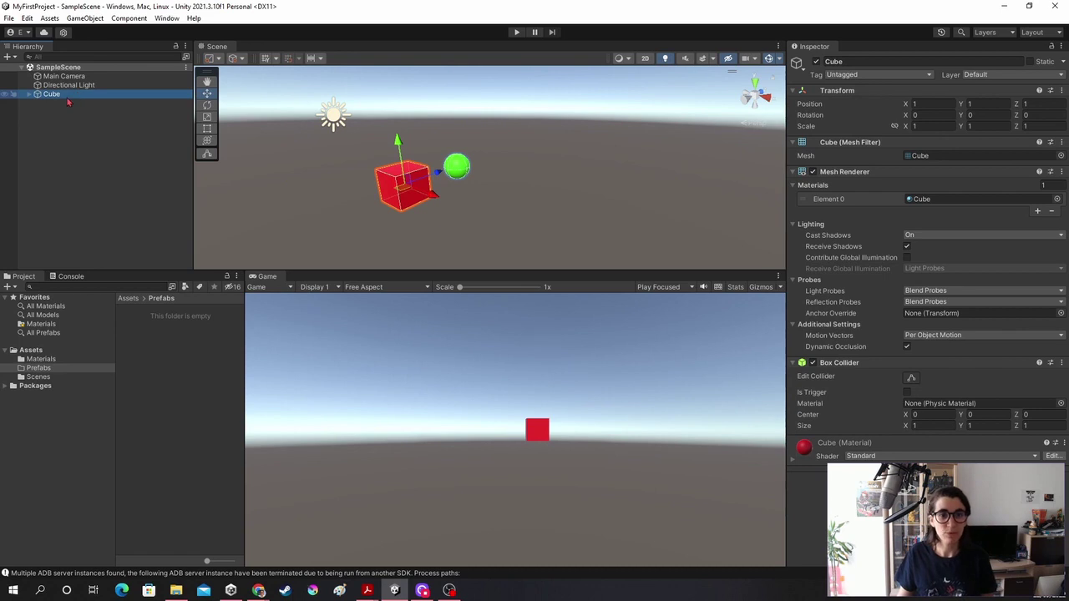
Drag Cube into the Prefabs folder to make a Cube prefab, preview it, and select it.
mouse_move(67, 97)
mouse_down()
mouse_move(139, 232)
mouse_move(168, 373)
mouse_move(185, 359)
mouse_up()
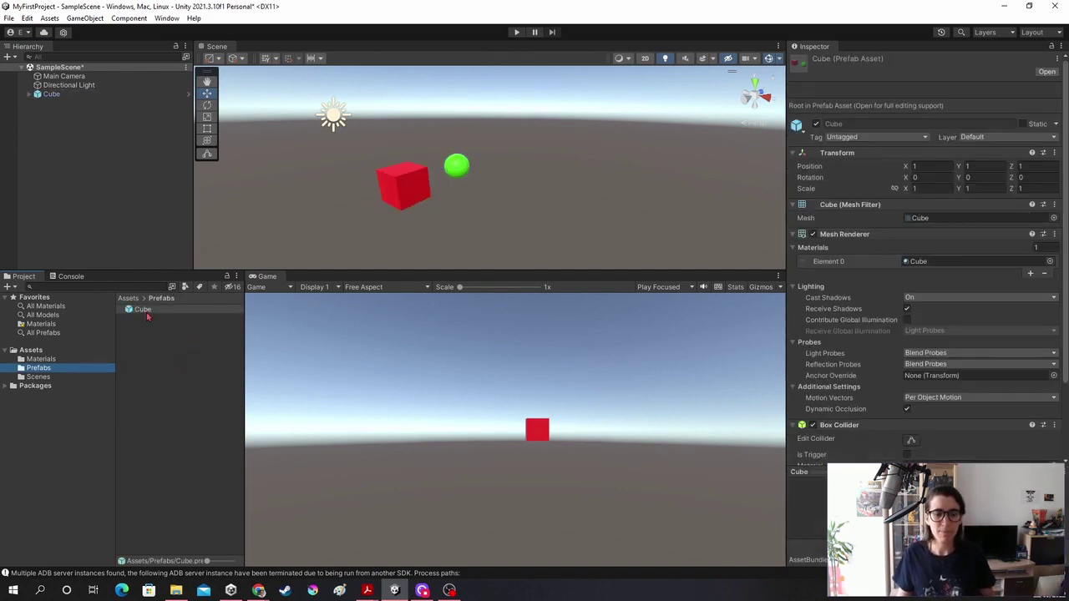
click(176, 386)
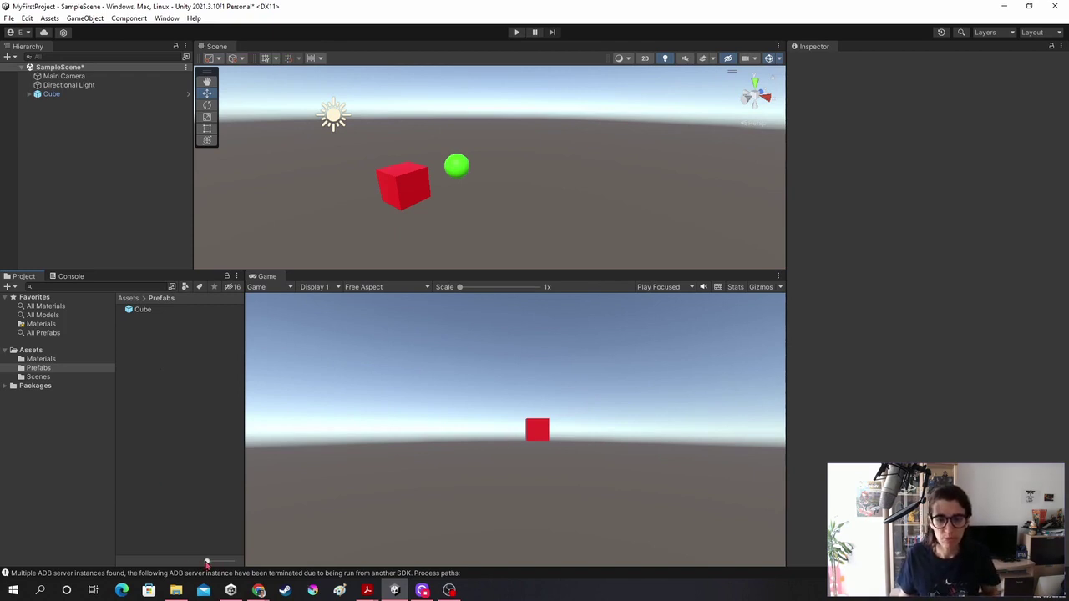
drag(207, 561, 232, 561)
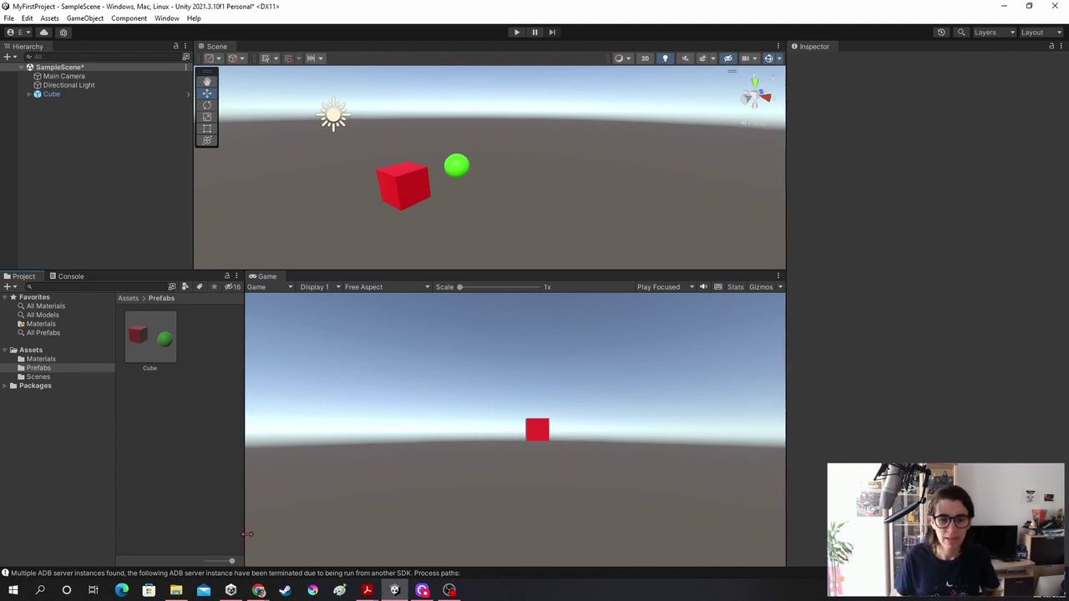
drag(233, 561, 207, 561)
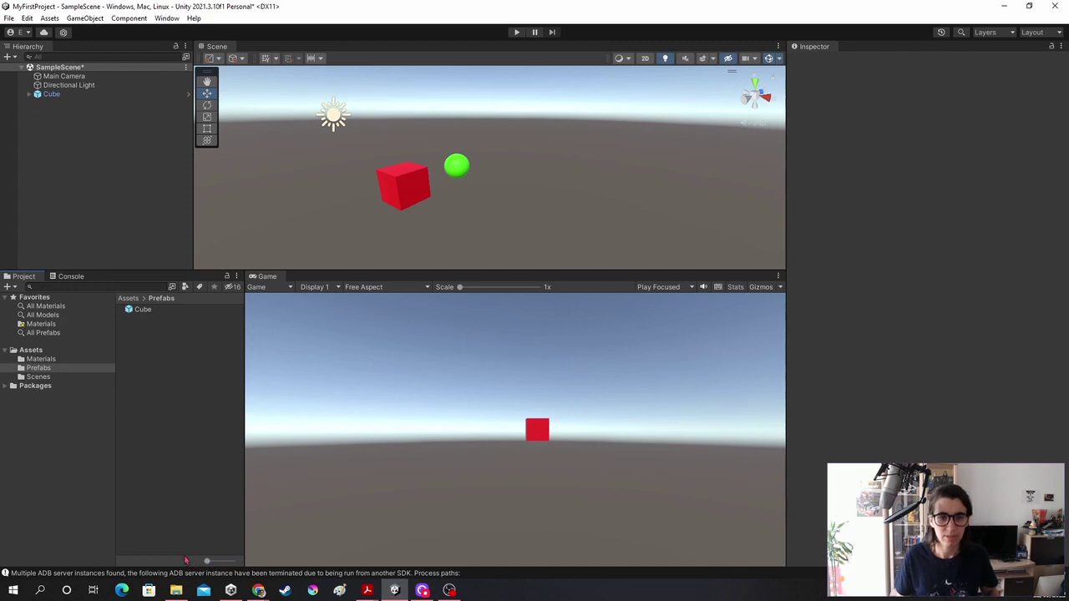
click(161, 312)
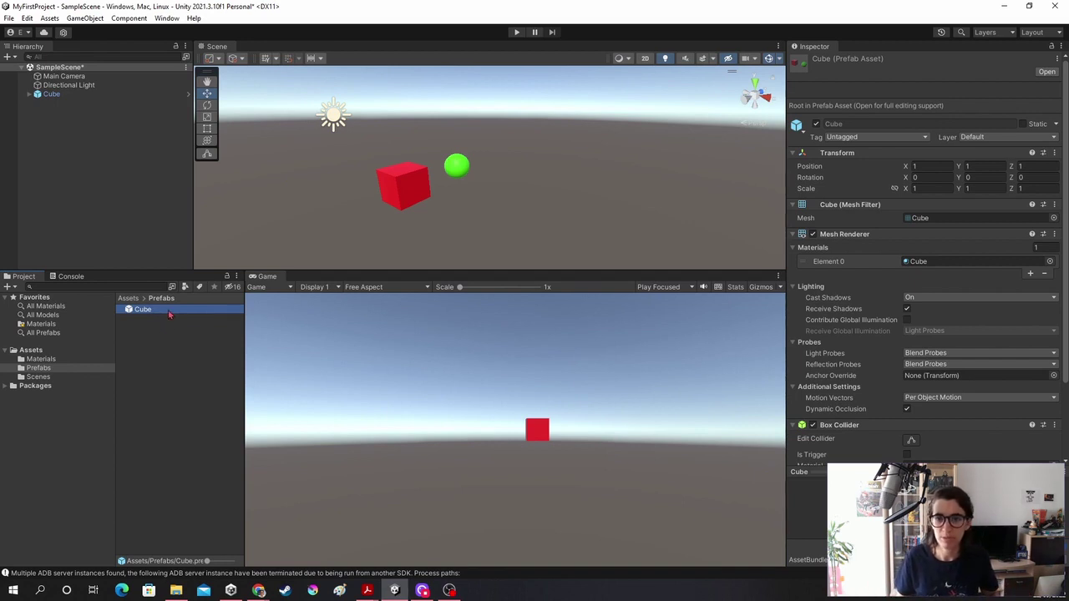
Drop the Cube prefab into the scene three times, creating Cube (1), Cube (2) and Cube (3).
drag(169, 314, 582, 185)
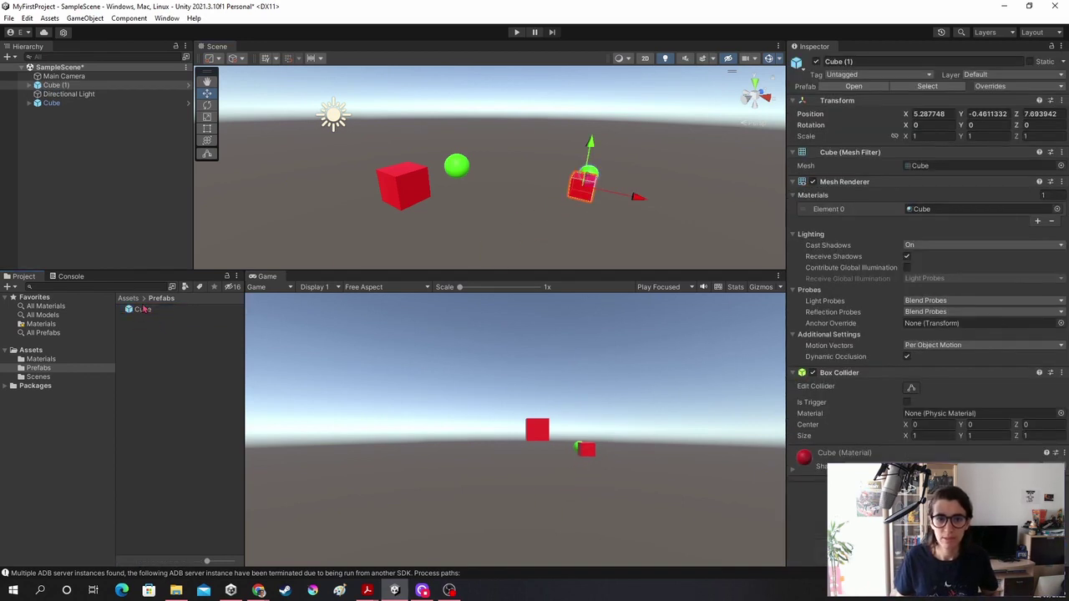
drag(143, 310, 276, 191)
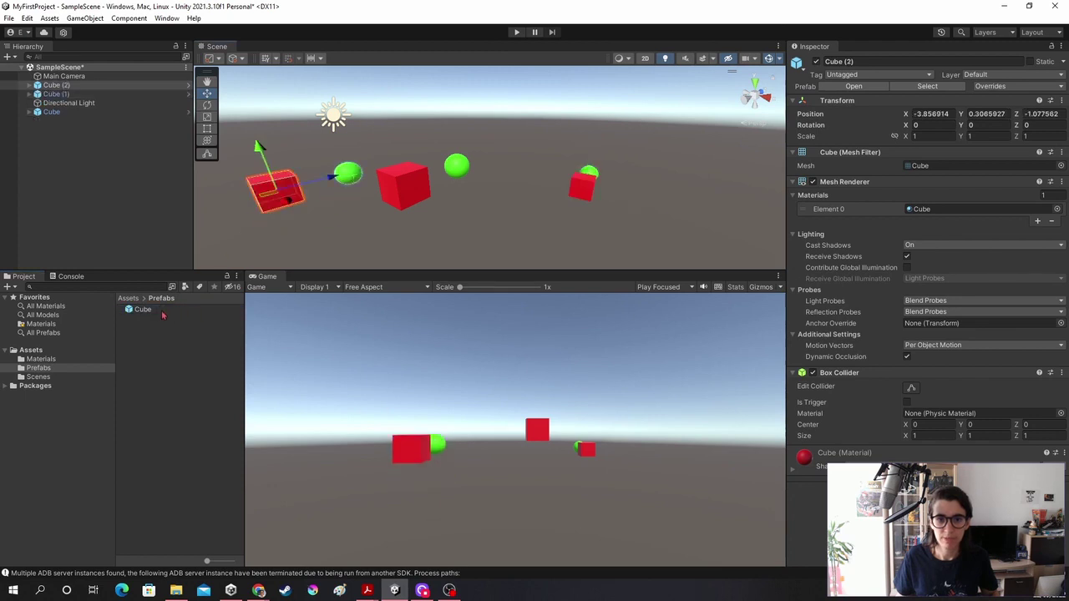
mouse_move(163, 315)
mouse_down()
mouse_move(466, 100)
mouse_move(445, 199)
mouse_move(480, 168)
mouse_up()
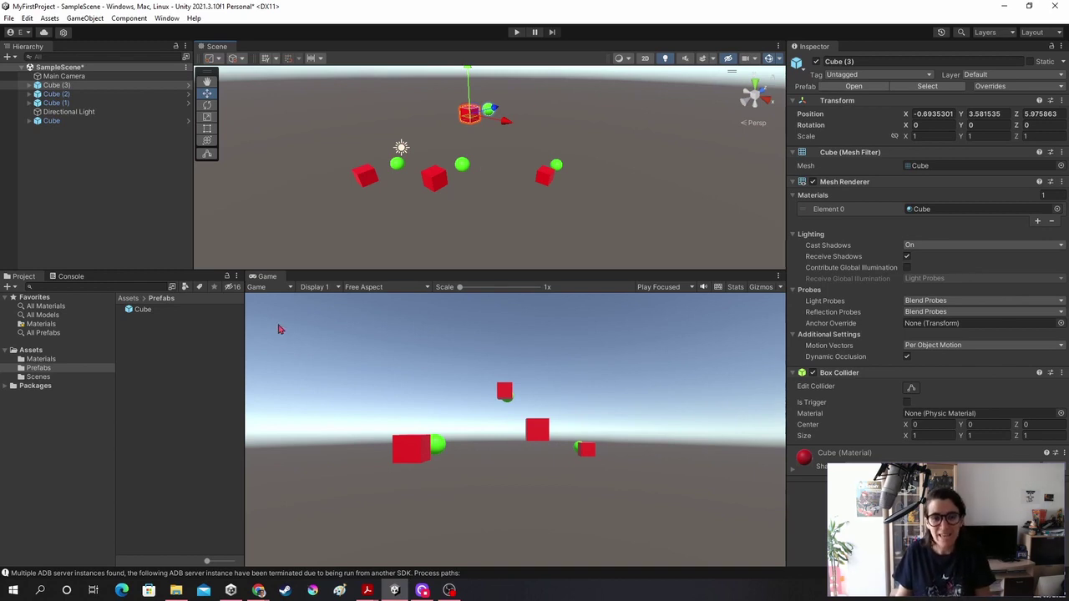
click(149, 313)
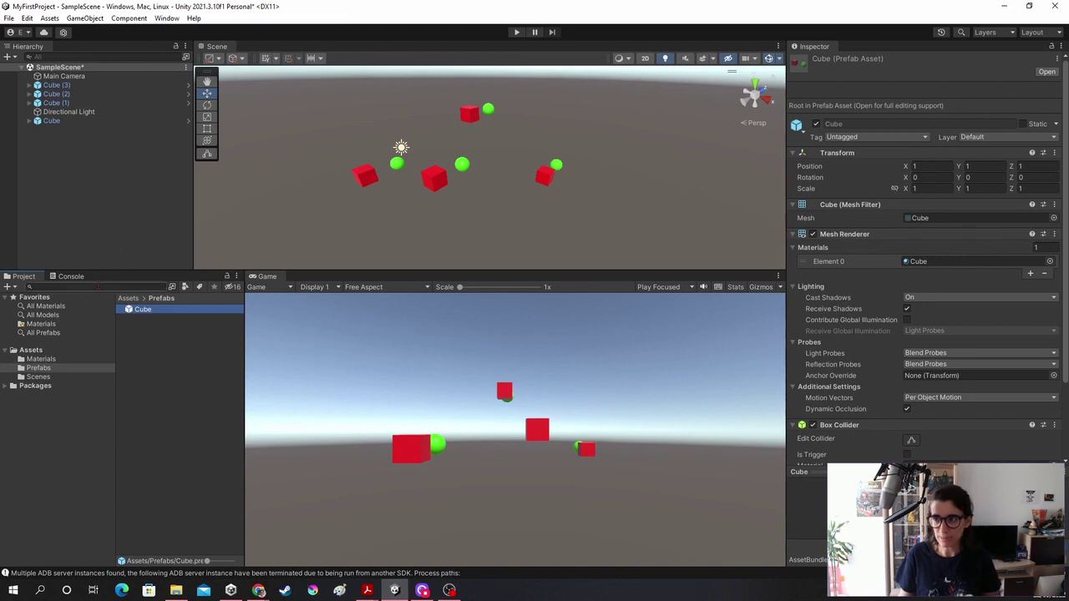
Keep the prefab named Cube and enter Prefab Mode to view the cube with its sphere.
key(F2)
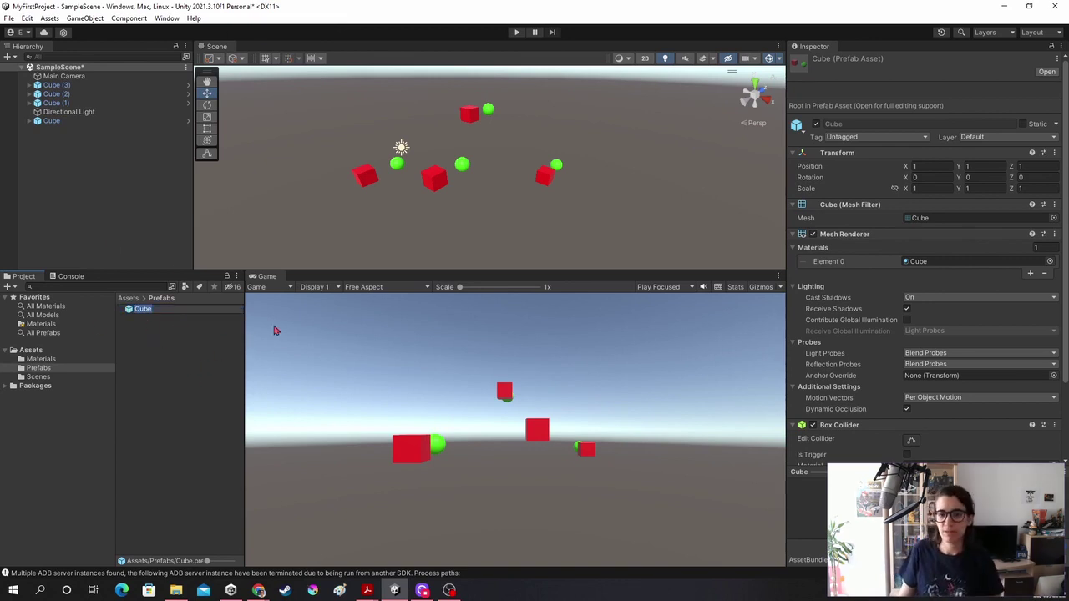
click(150, 311)
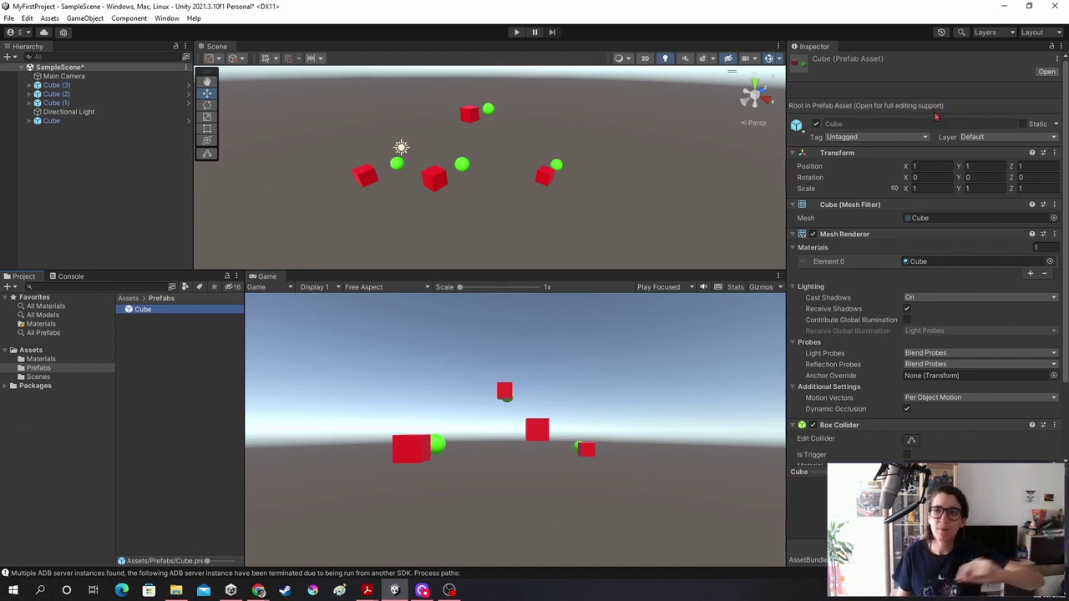
click(1047, 72)
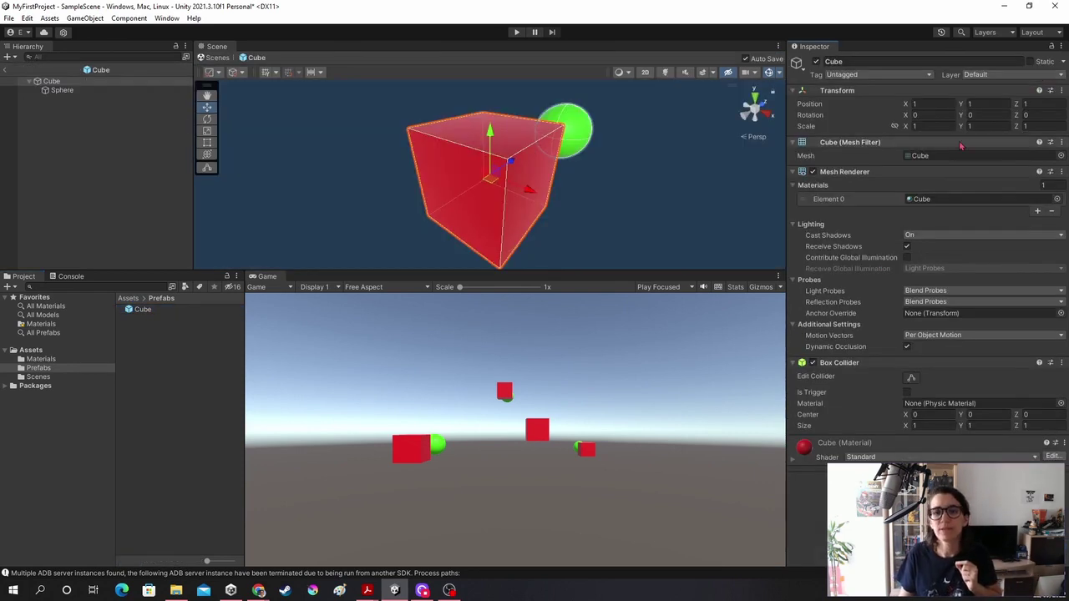
mouse_move(732, 186)
alt+mouse_down()
mouse_move(652, 181)
mouse_move(507, 197)
alt+mouse_up()
scroll(510, 200, down, 3)
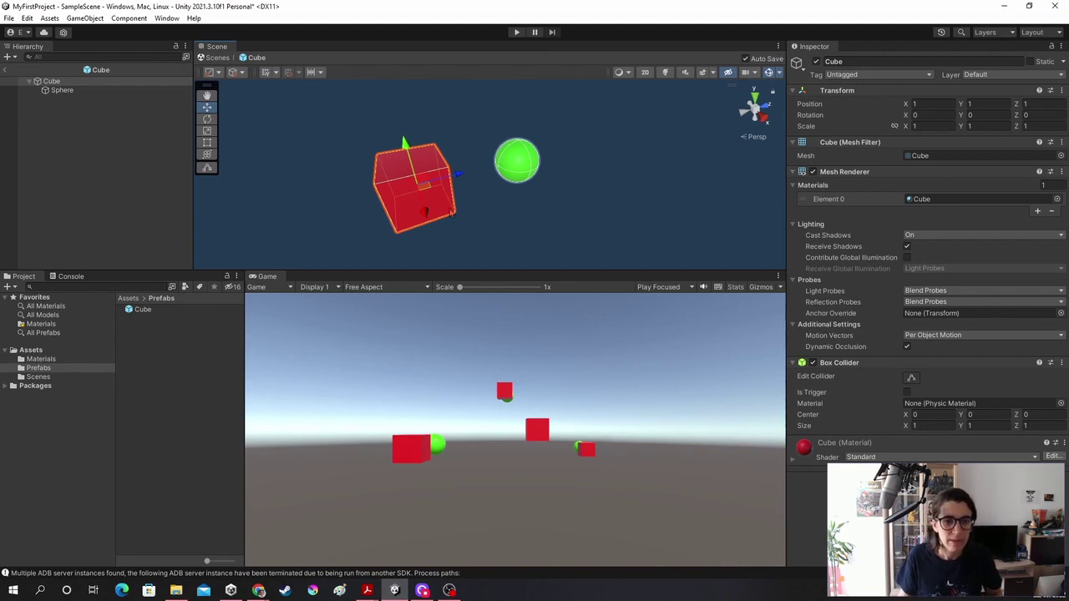
Create a new material named Blue in the Materials folder.
click(74, 360)
right_click(163, 406)
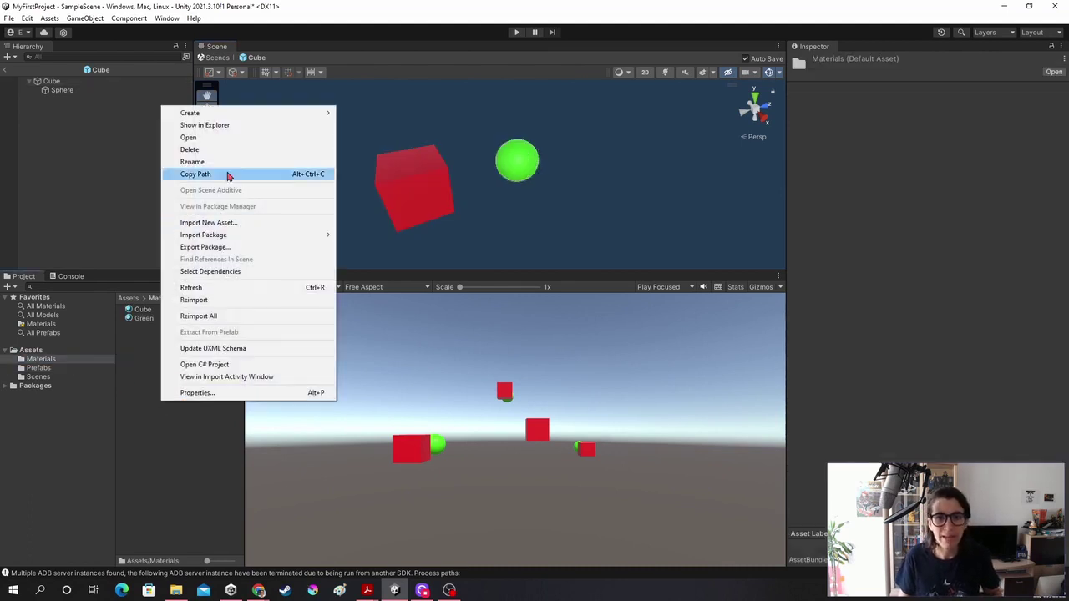
mouse_move(230, 115)
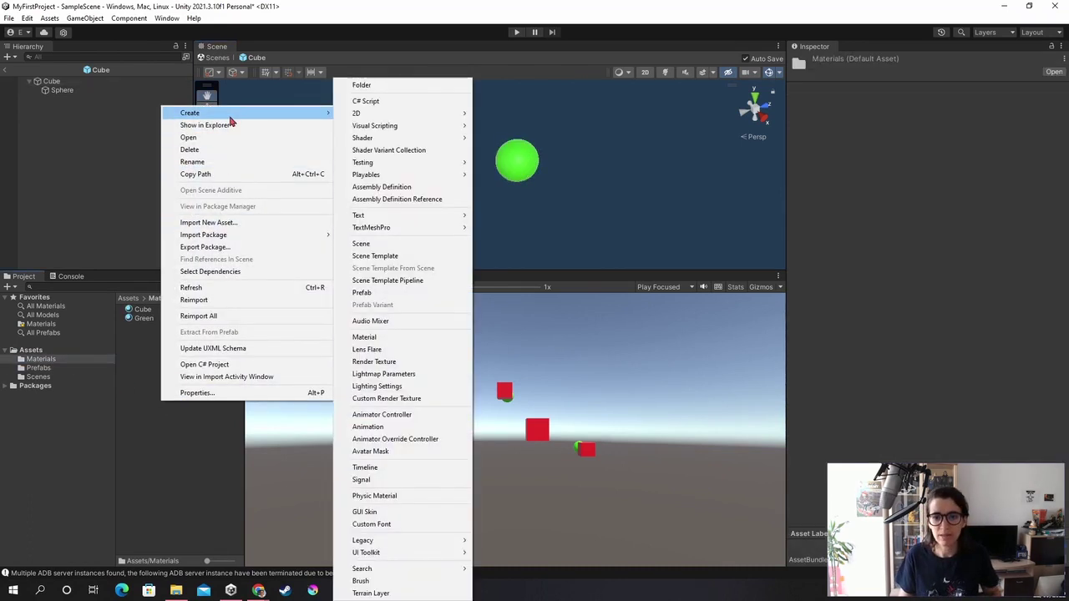
click(412, 337)
text(Blue)
key(Return)
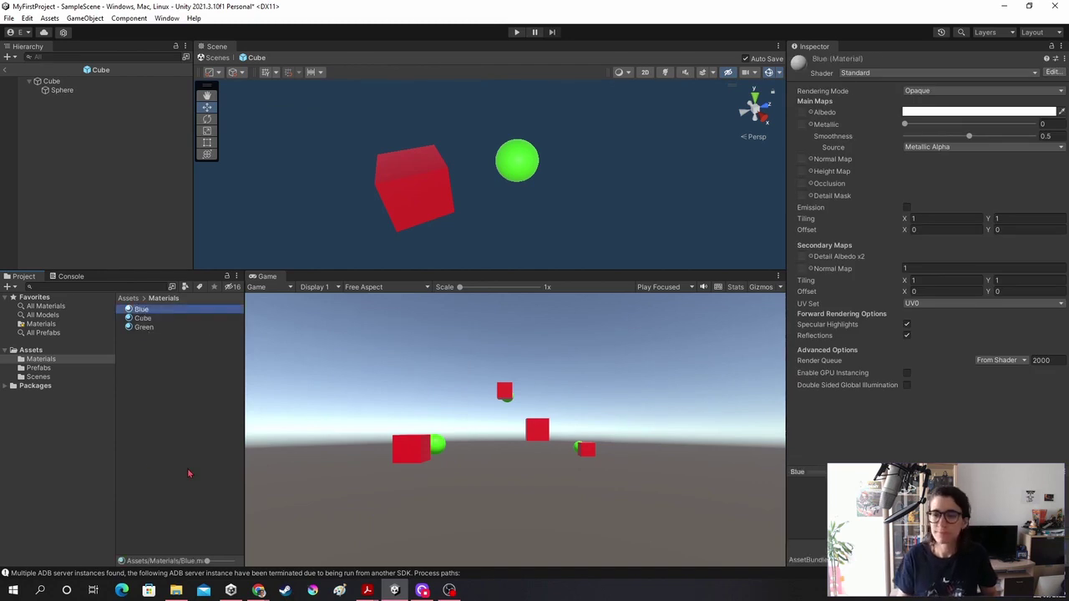
Set the Blue material's Albedo to cyan and apply it to the prefab cube.
click(917, 112)
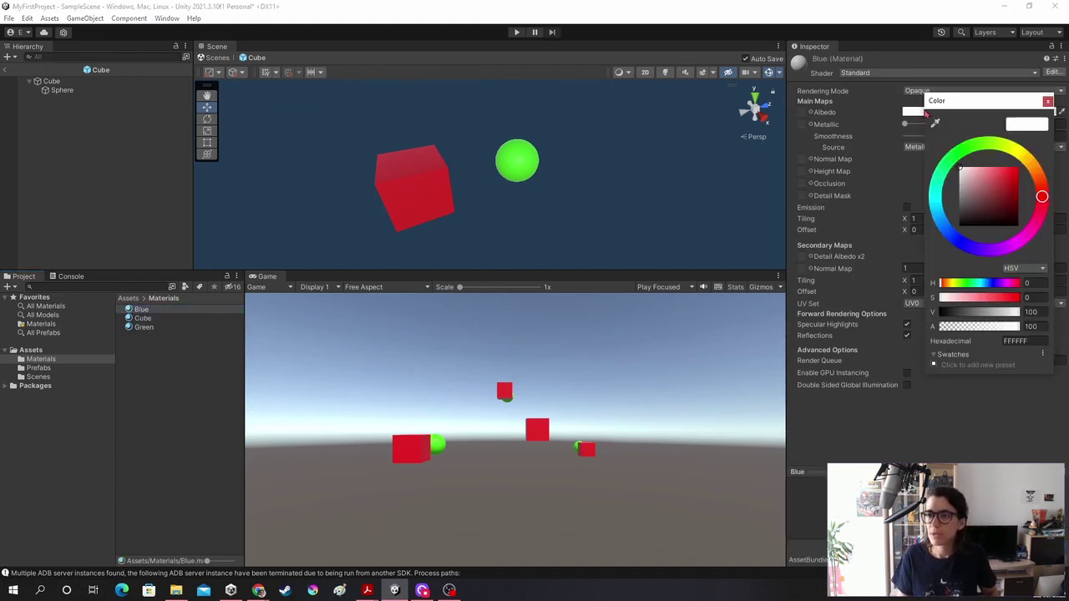
click(947, 219)
click(1014, 171)
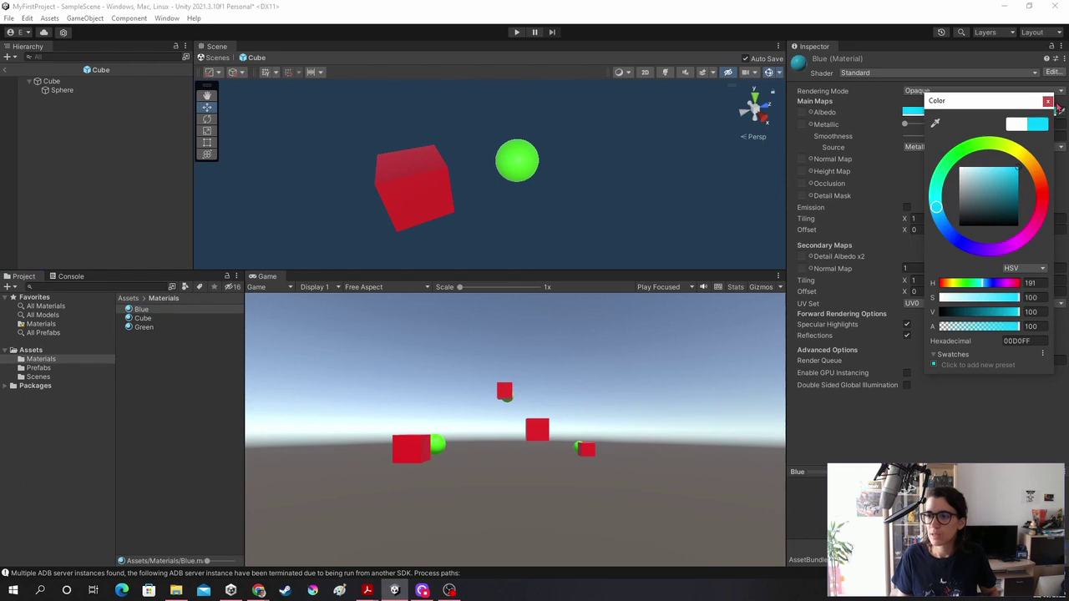
click(1048, 101)
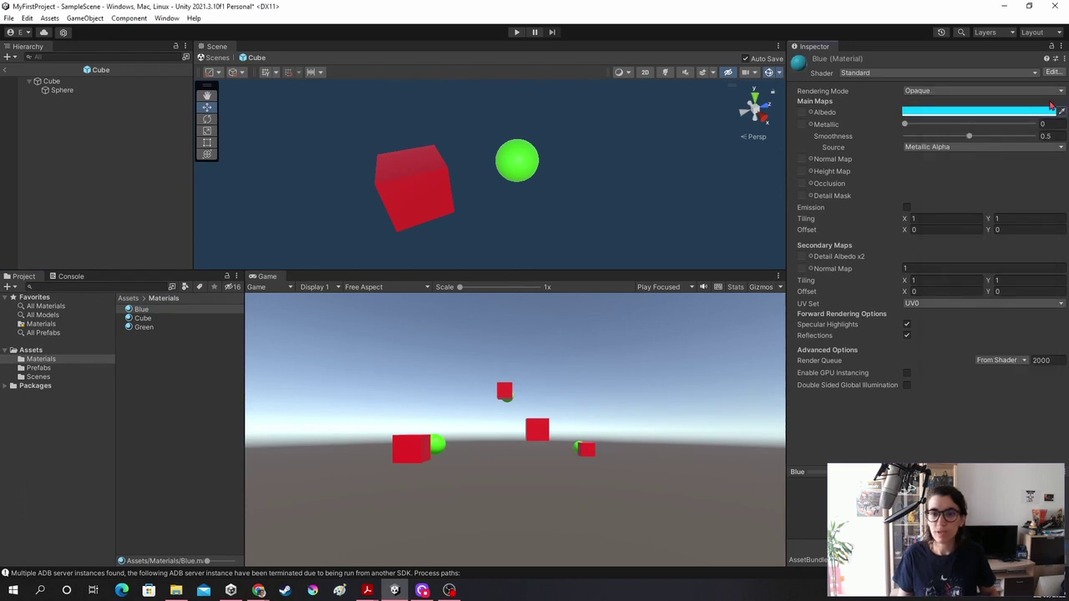
click(149, 311)
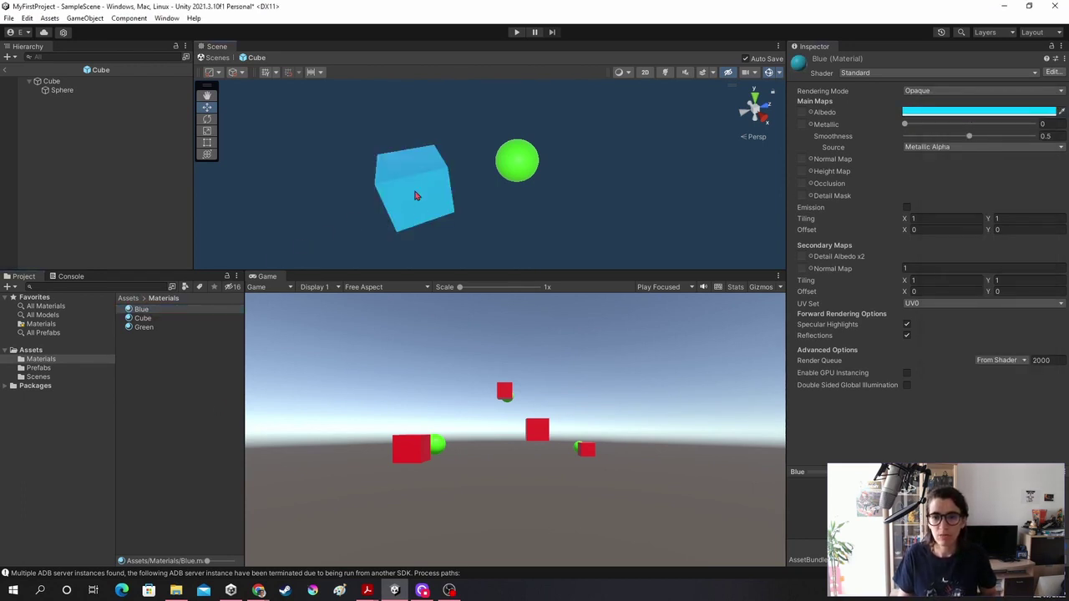
drag(149, 311, 418, 201)
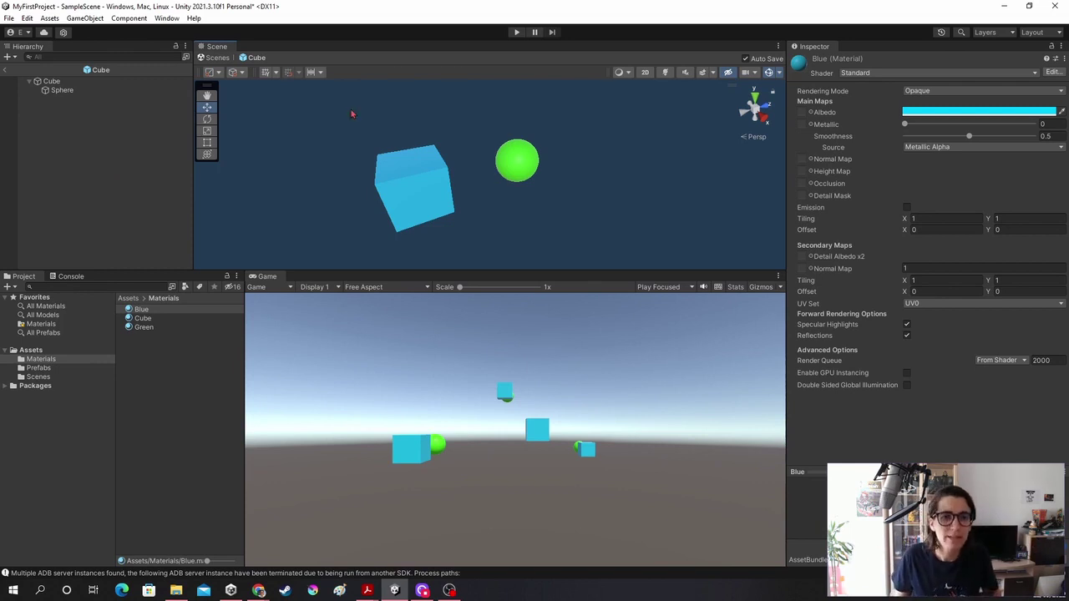
Return to SampleScene and select the Cube (1) instance.
click(7, 71)
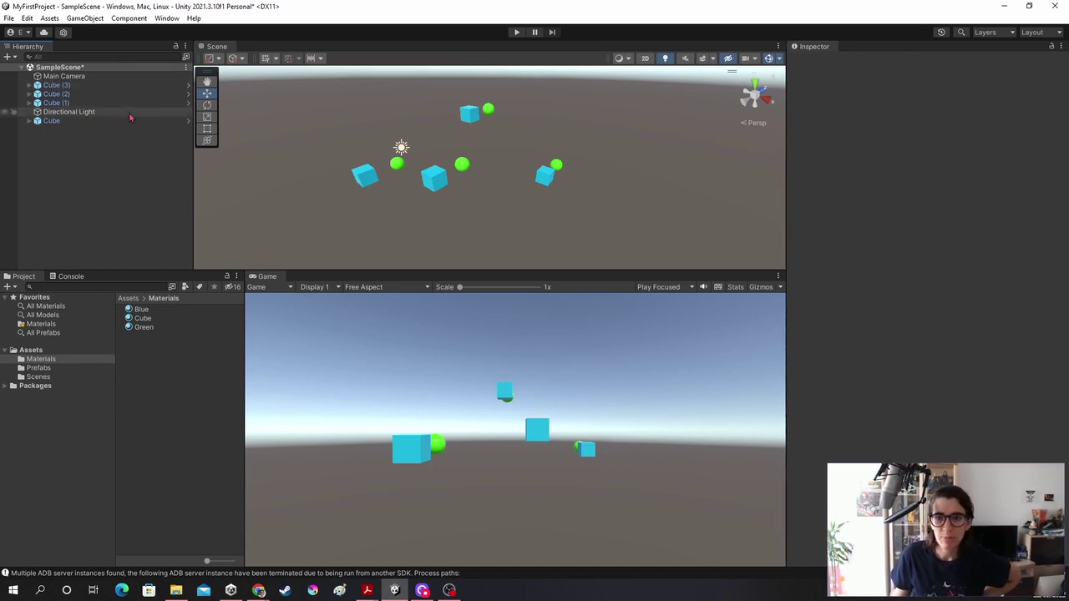
click(544, 177)
middle_drag(562, 185, 521, 177)
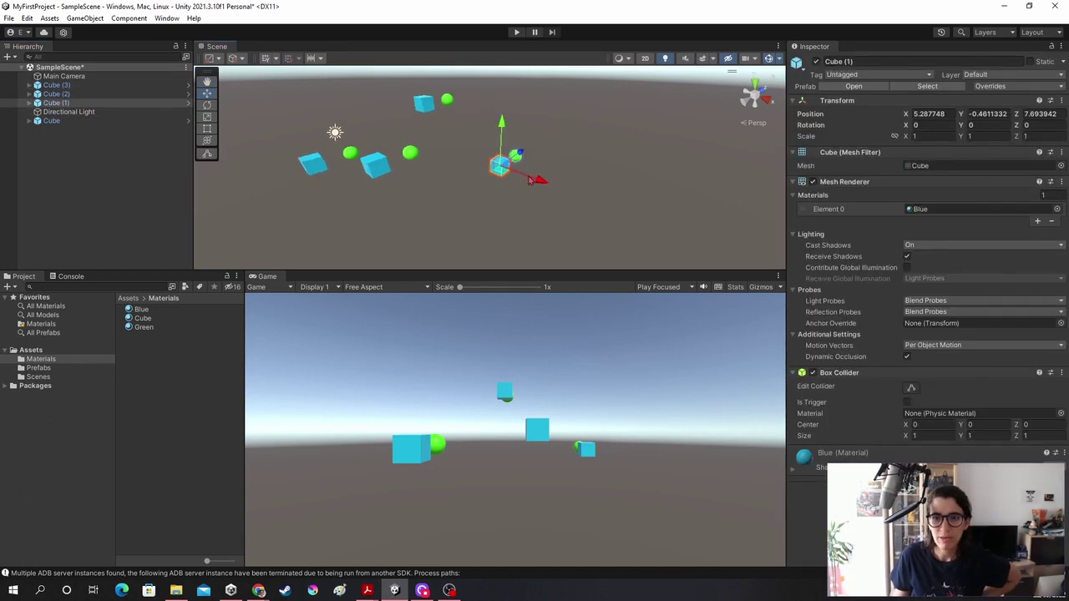
scroll(501, 167, up, 3)
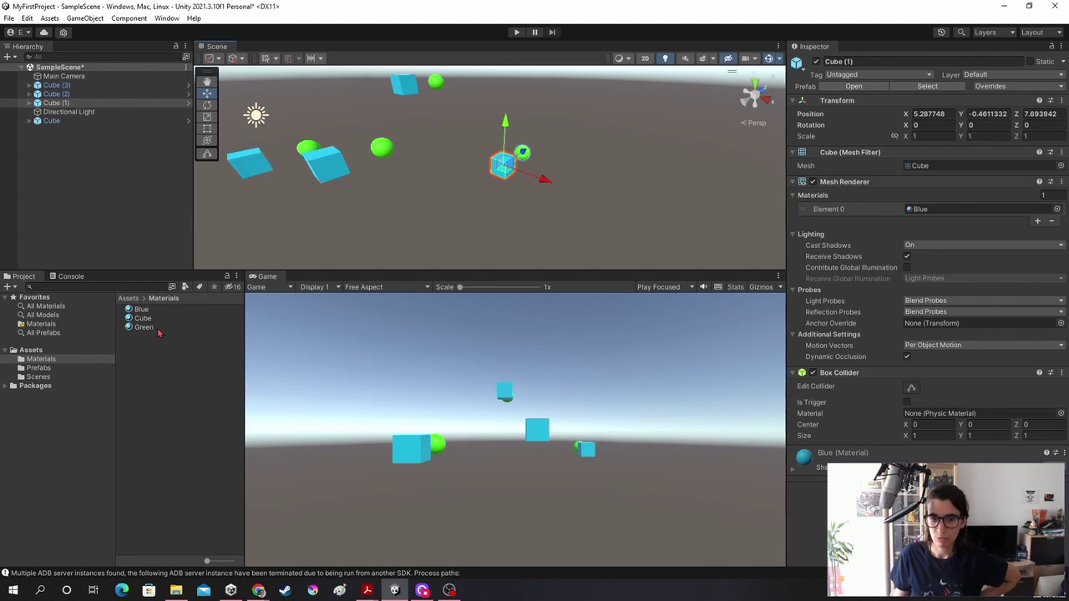
Rename the Cube material to Red.
click(155, 318)
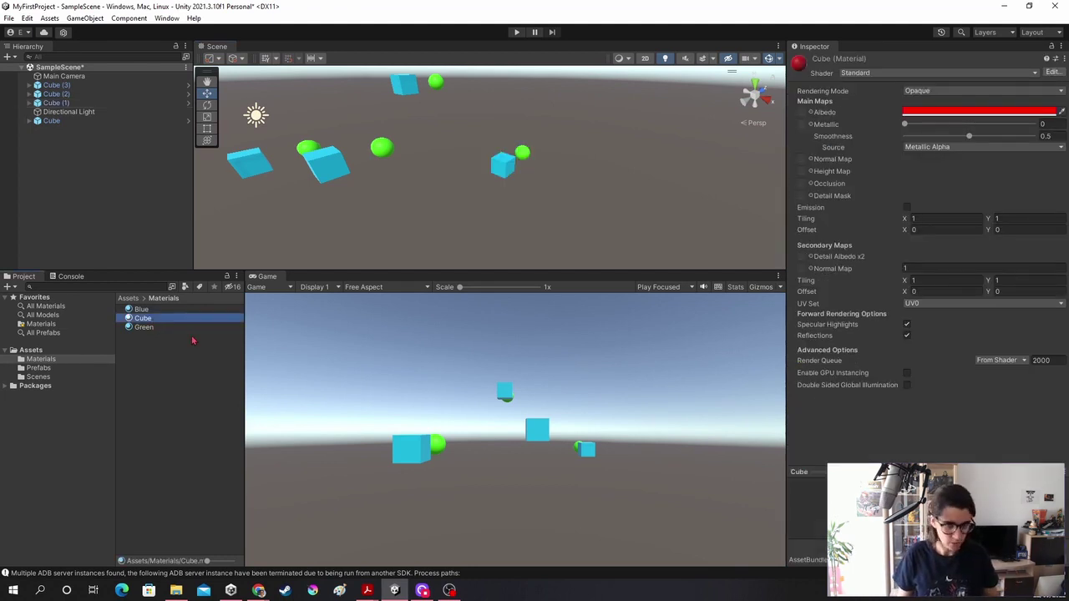
key(F2)
text(red)
key(Return)
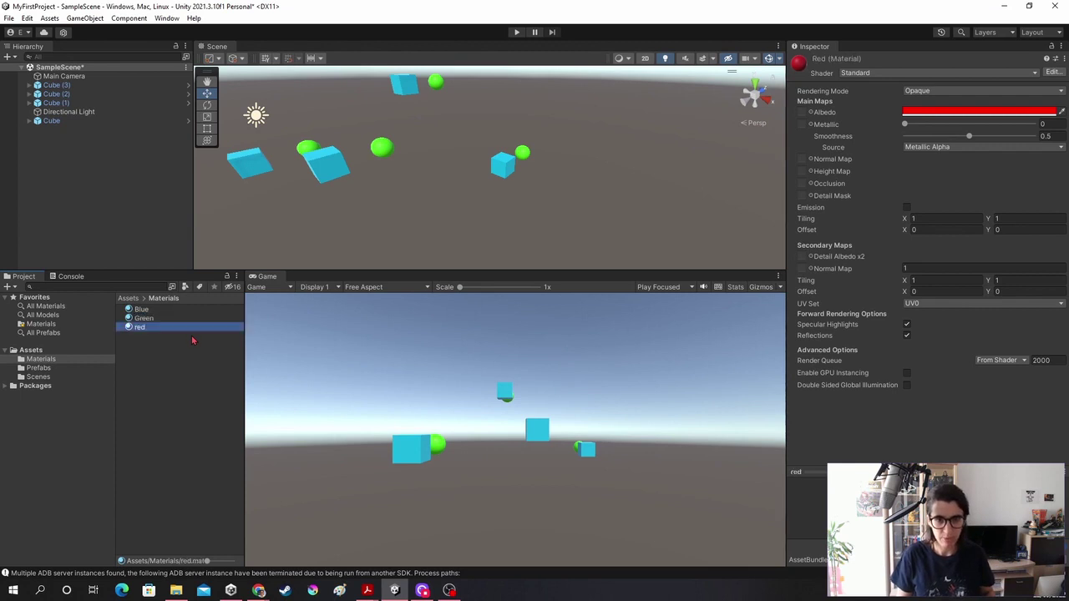
key(F2)
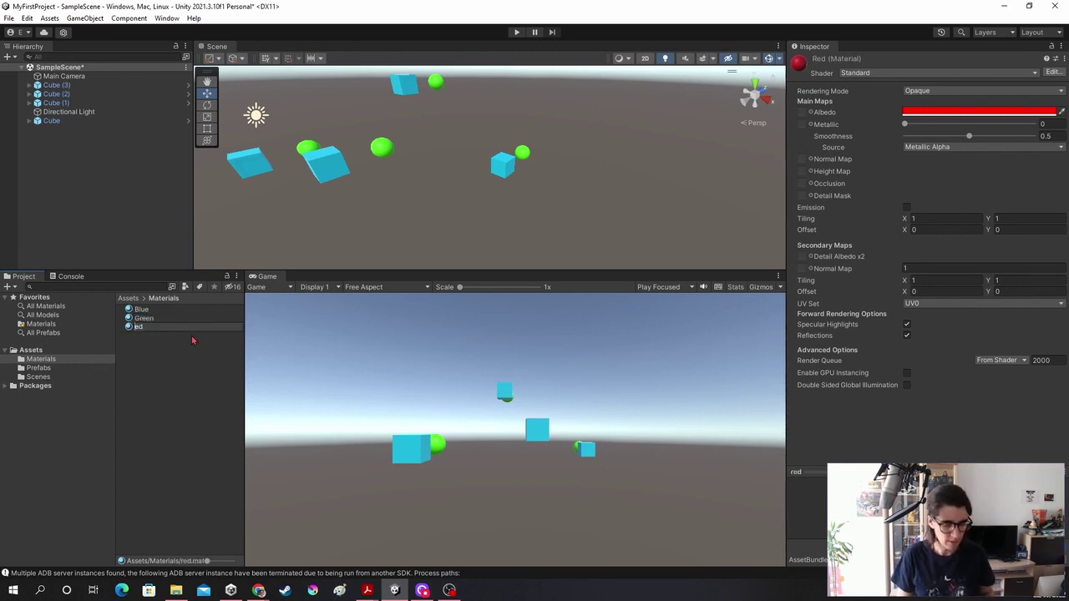
text(R)
key(Return)
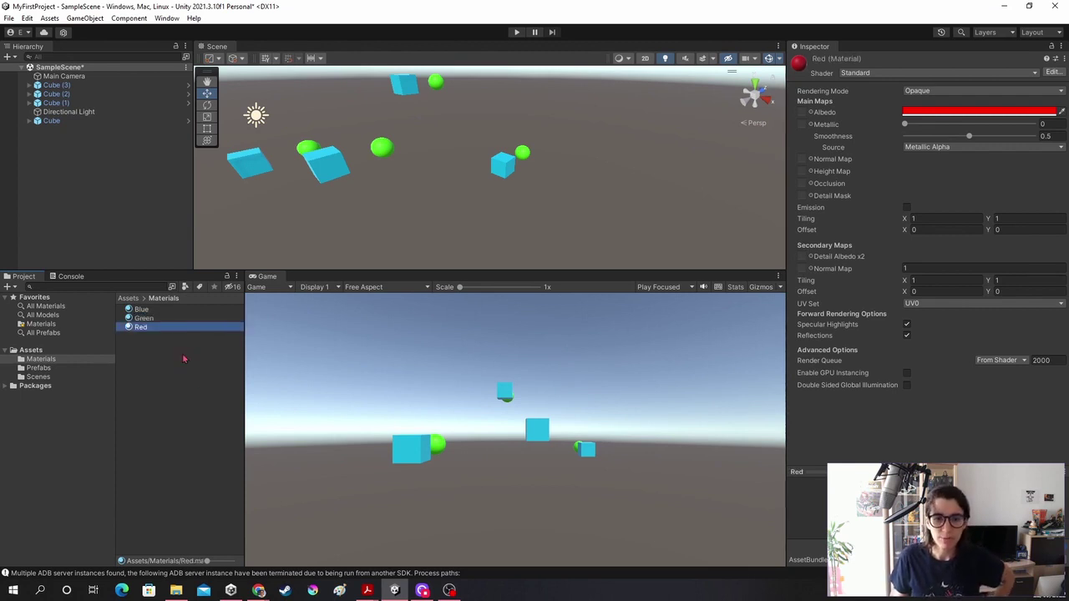
Drag the Red material onto one cube instance so it turns red.
drag(167, 331, 497, 172)
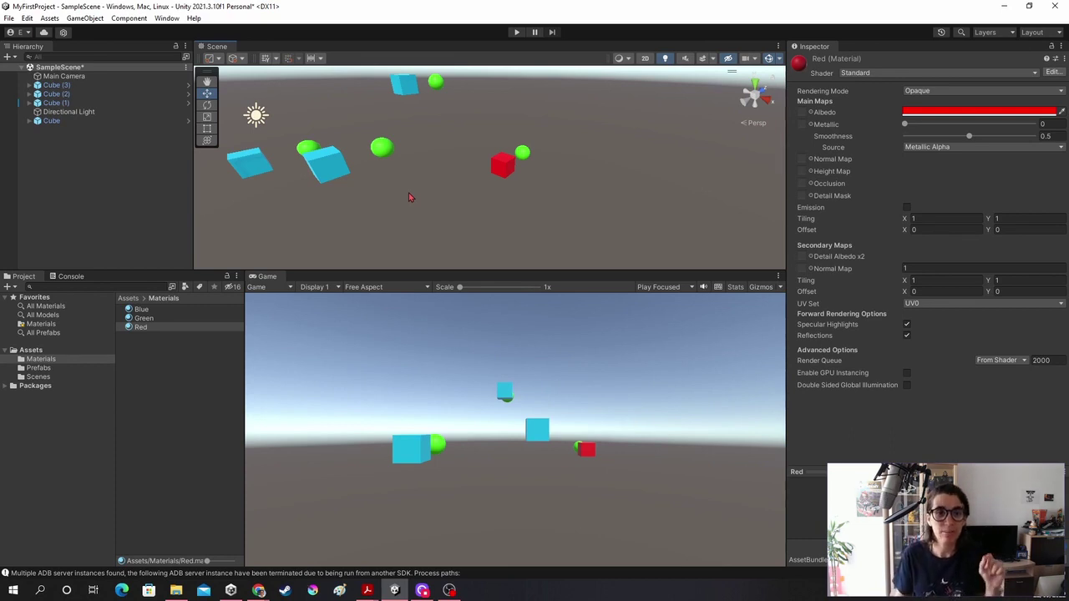
Compare materials across Cube and Cube (1)–(3), ending with the red Cube (1) selected.
click(69, 122)
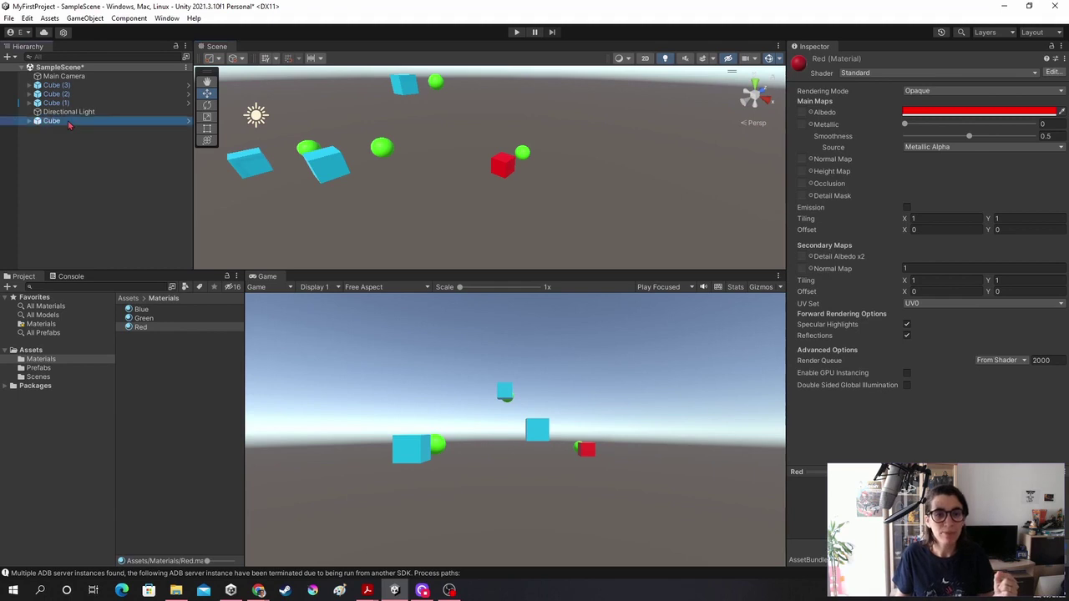
click(76, 103)
click(80, 93)
click(75, 85)
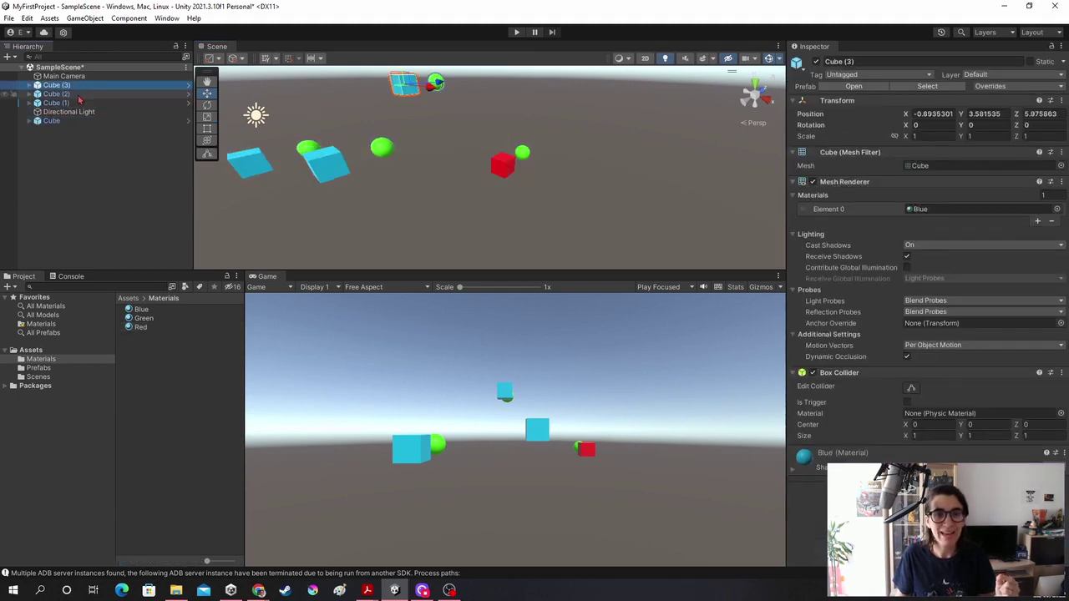
click(76, 93)
click(75, 102)
click(71, 134)
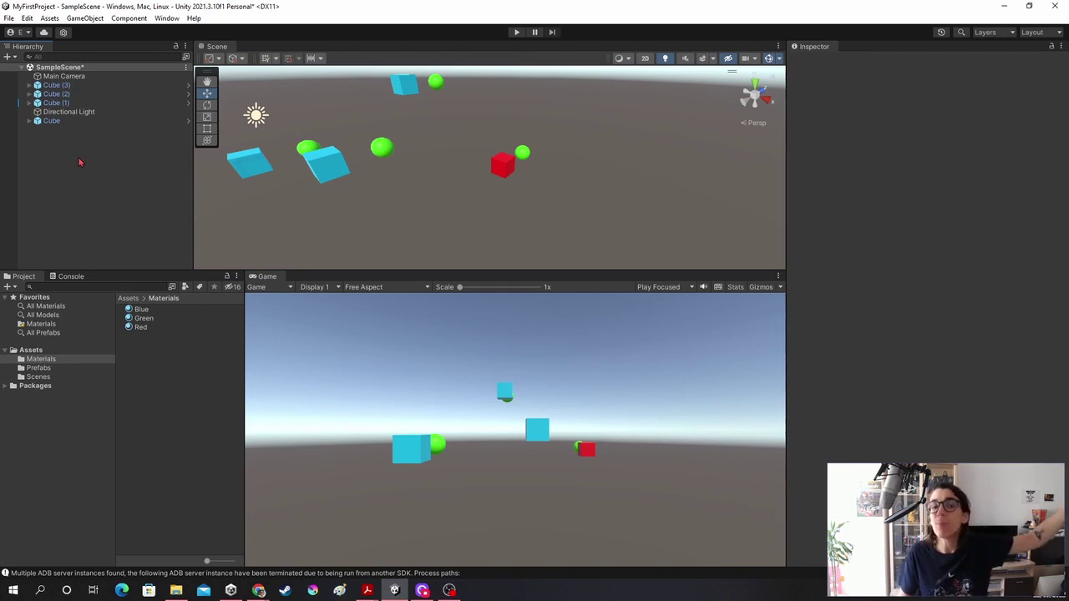
click(97, 165)
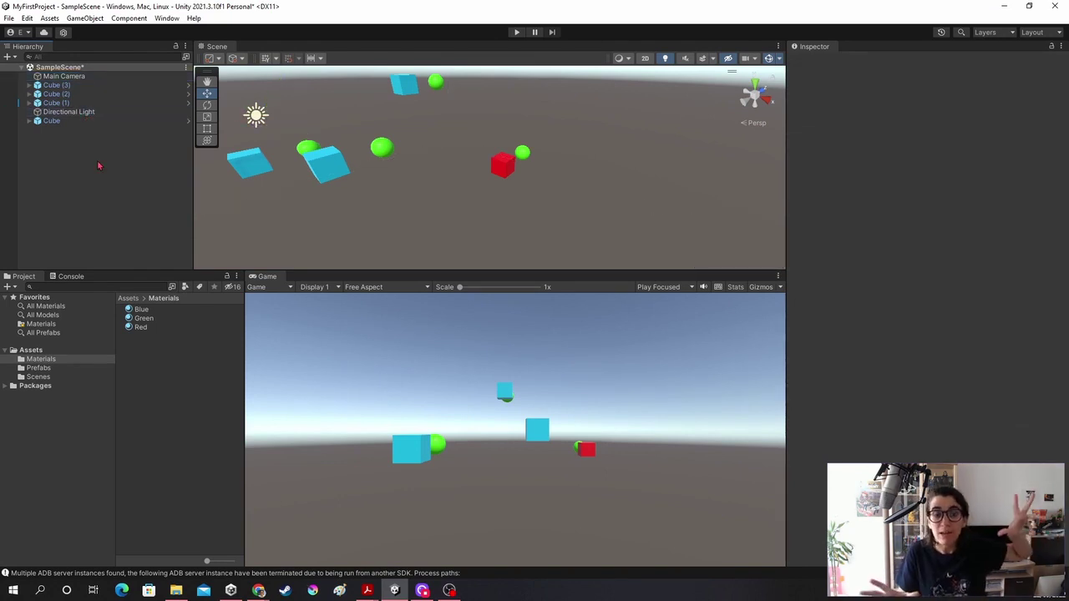
click(51, 121)
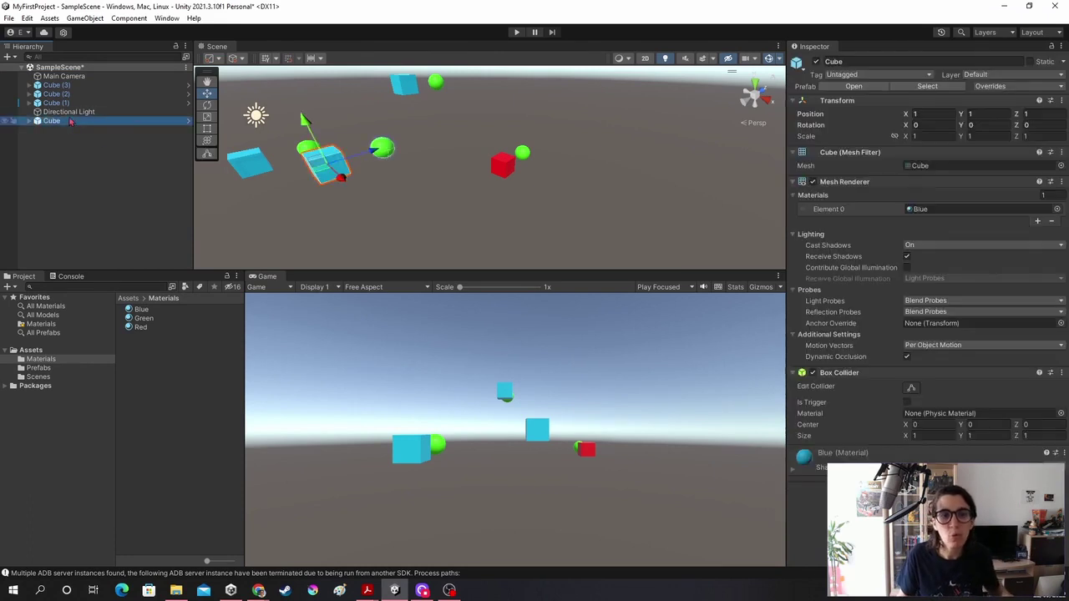
click(59, 103)
click(67, 95)
click(95, 172)
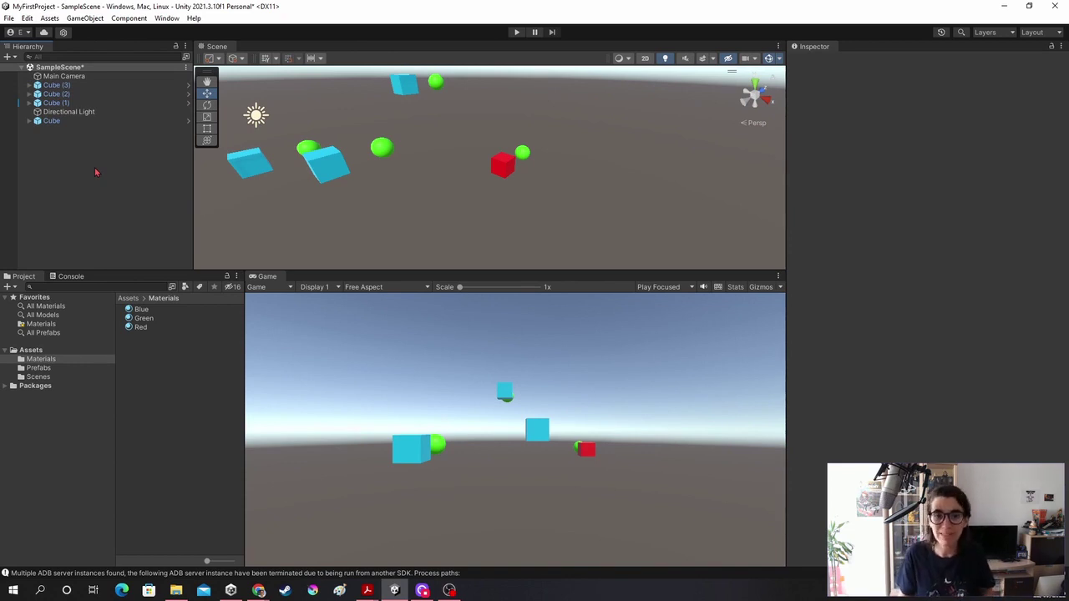
click(117, 122)
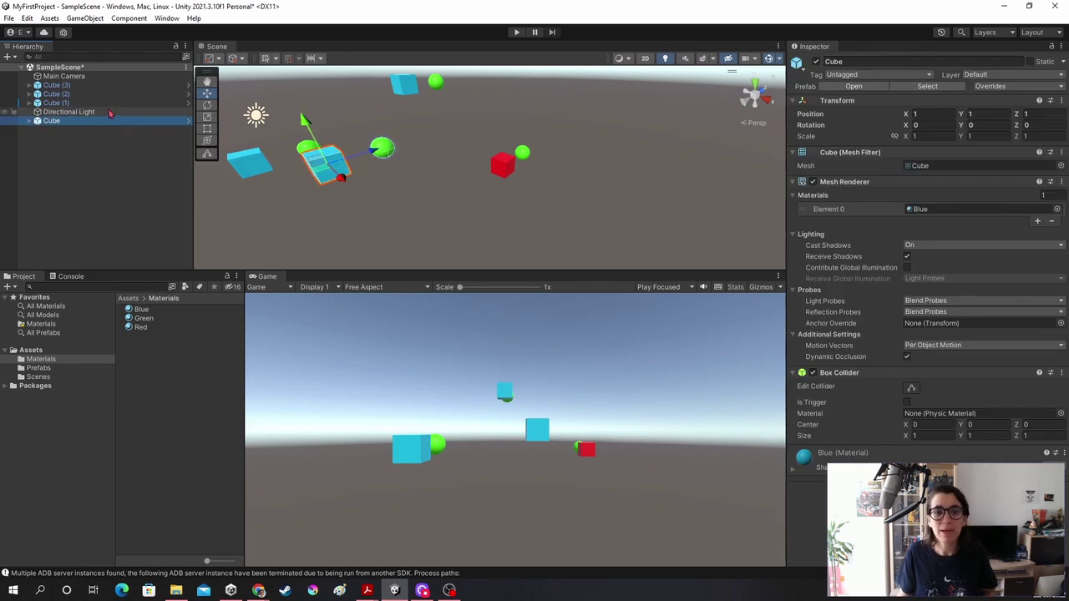
click(106, 103)
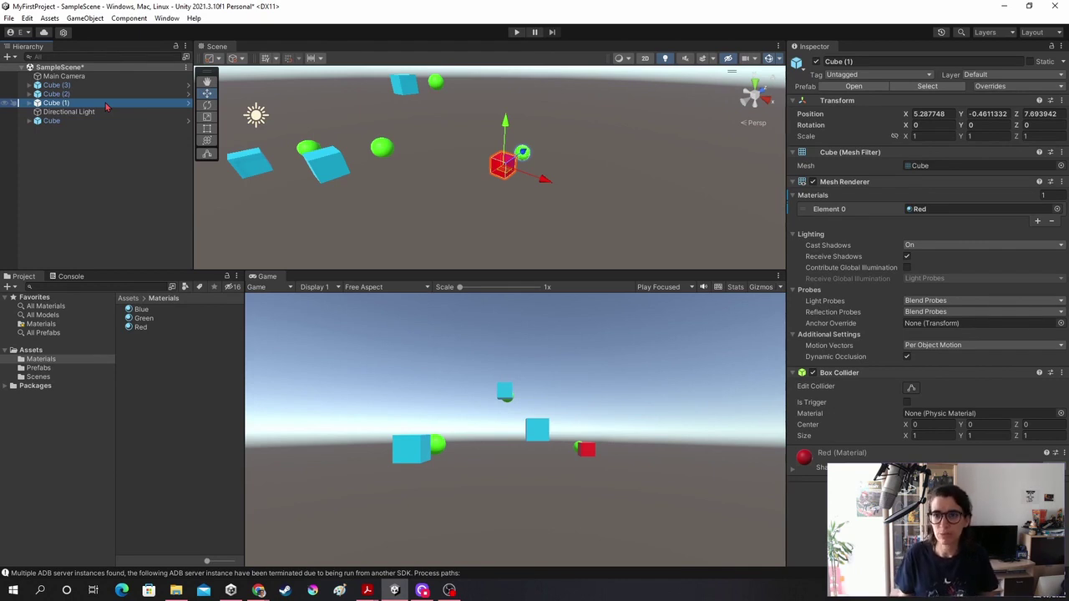
Apply Cube (1)'s red material override to all prefab cubes, then give Cube the Blue material.
click(992, 87)
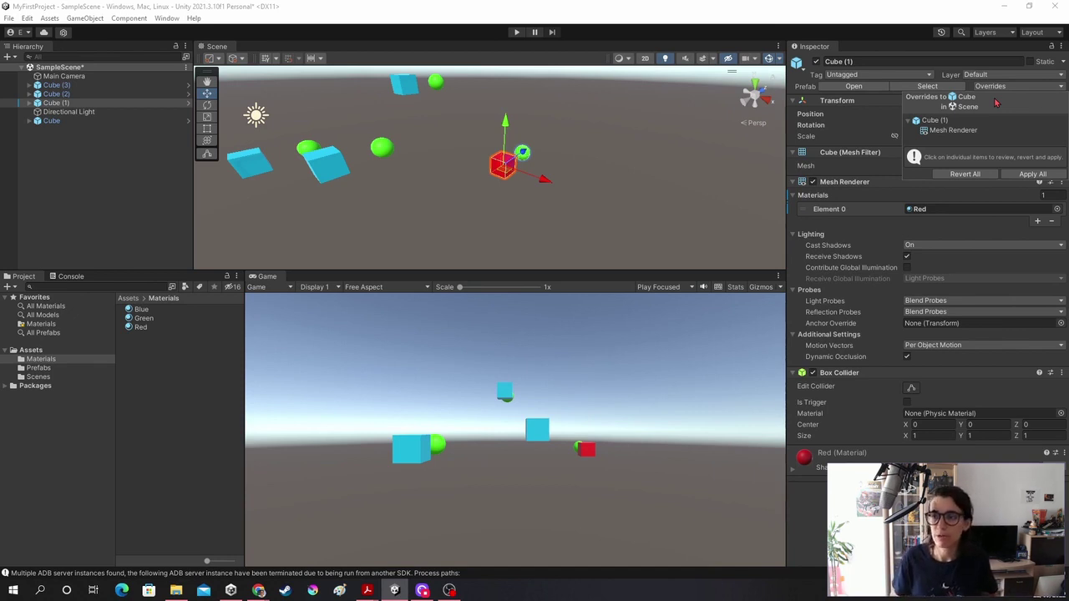
click(1034, 175)
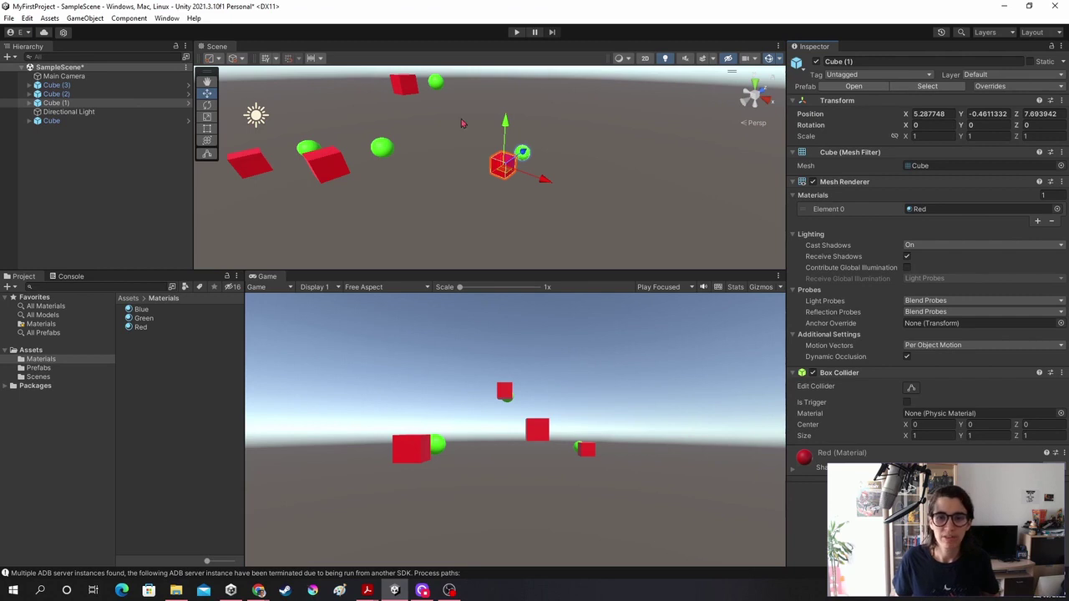
click(331, 168)
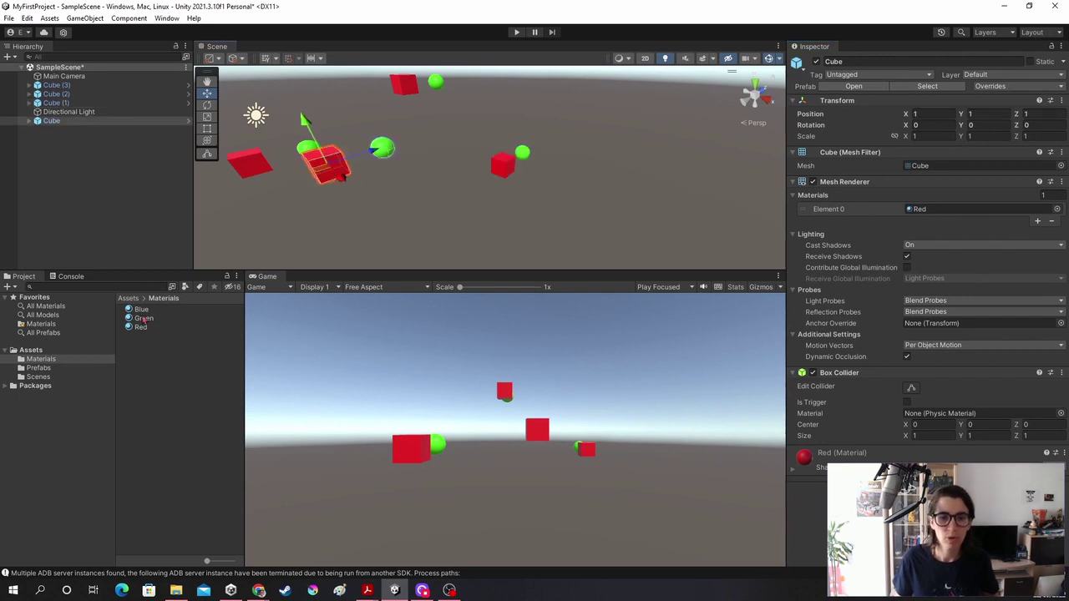
drag(140, 309, 328, 161)
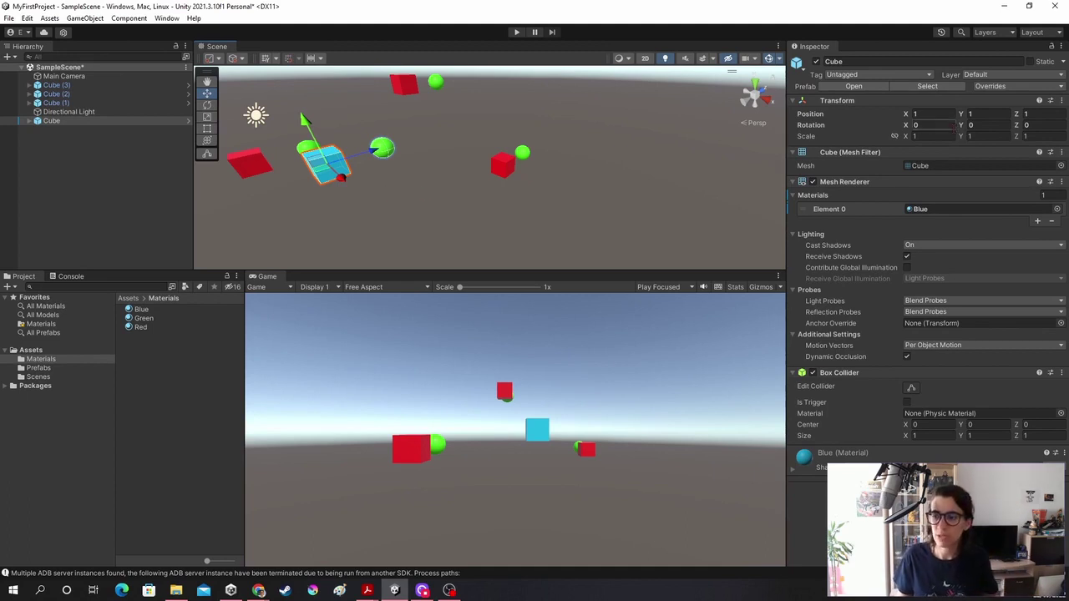
Apply Cube's Blue override to the prefab and select the Cube prefab asset in Prefabs.
click(999, 87)
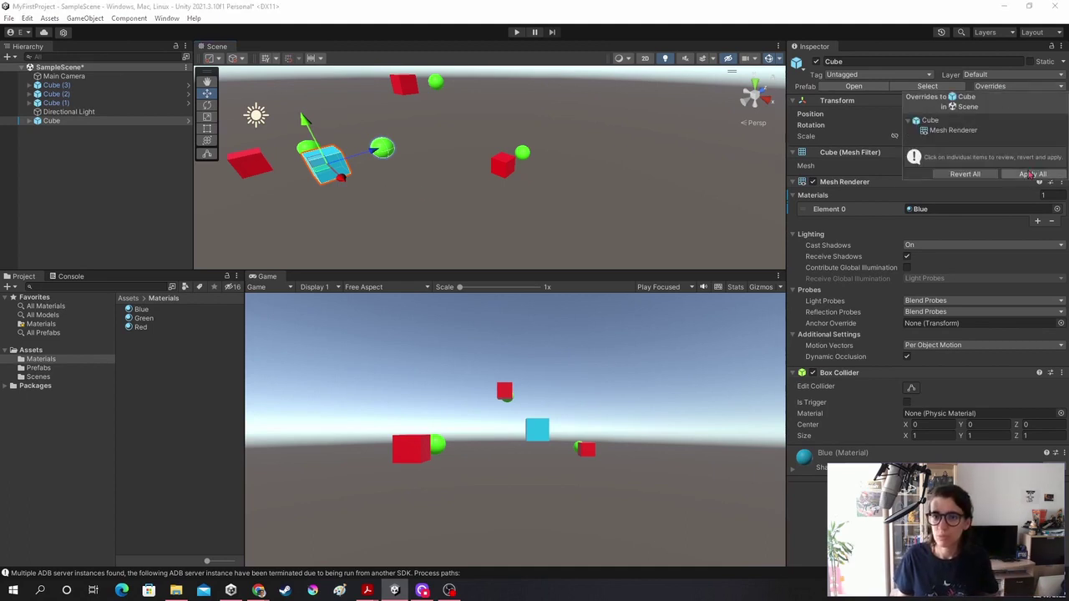
click(1054, 174)
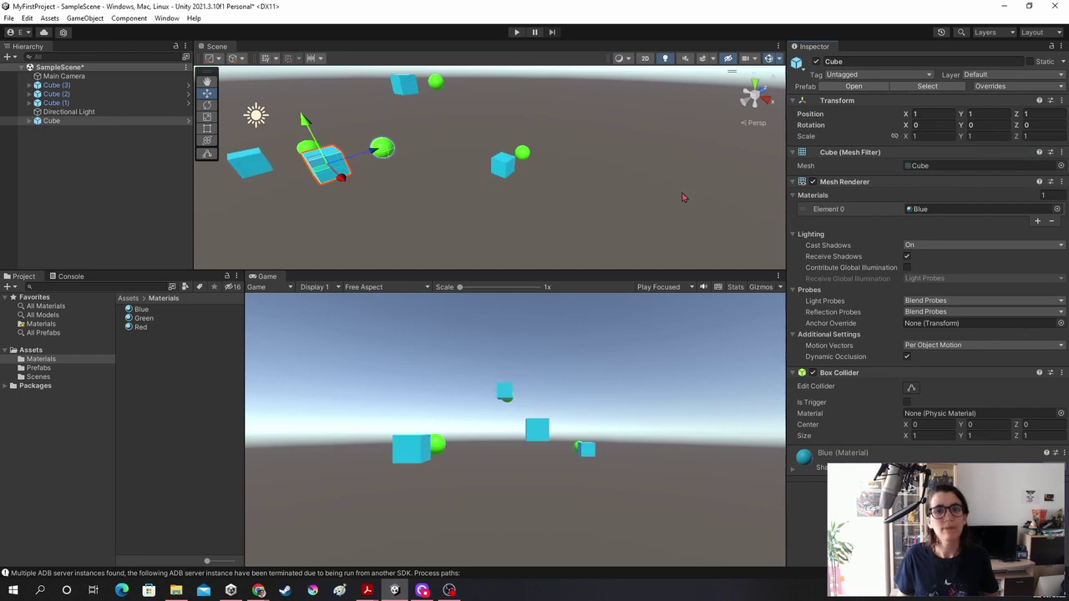
click(53, 372)
click(156, 315)
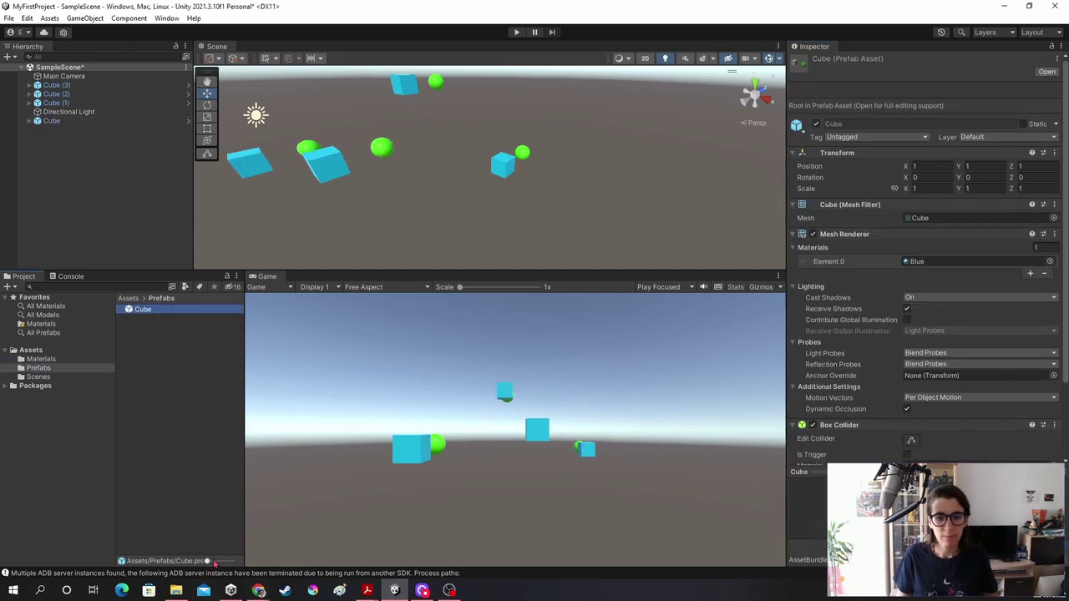
drag(207, 561, 232, 560)
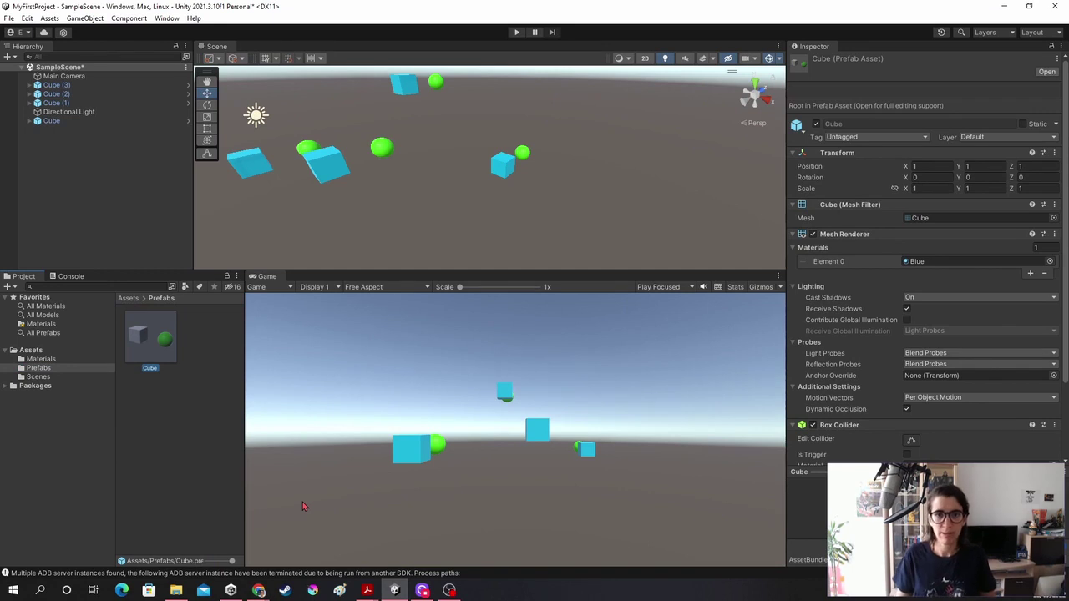
click(1047, 71)
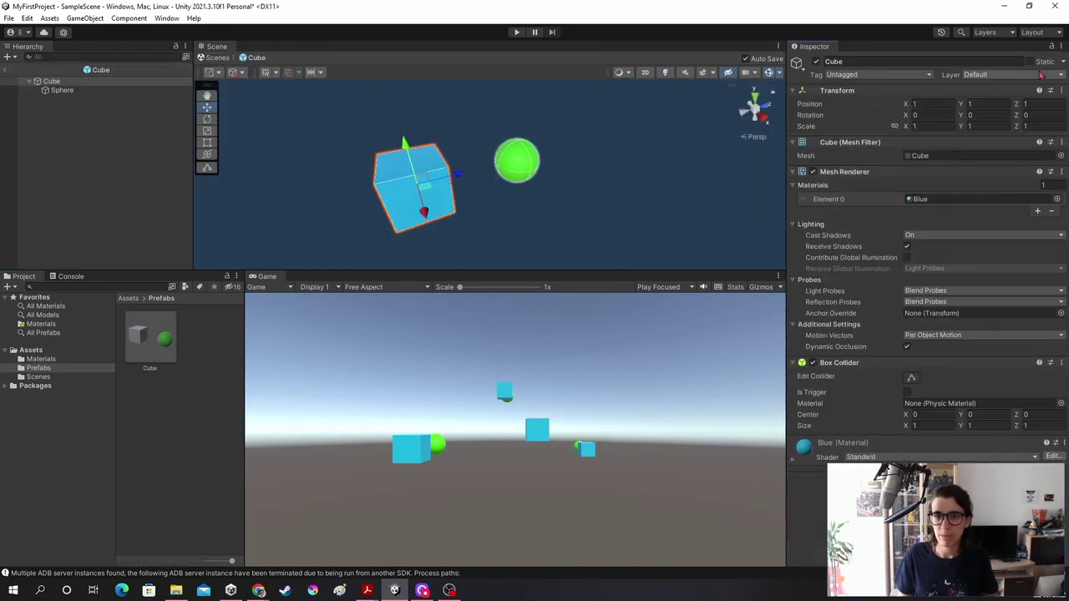
alt+drag(750, 119, 629, 140)
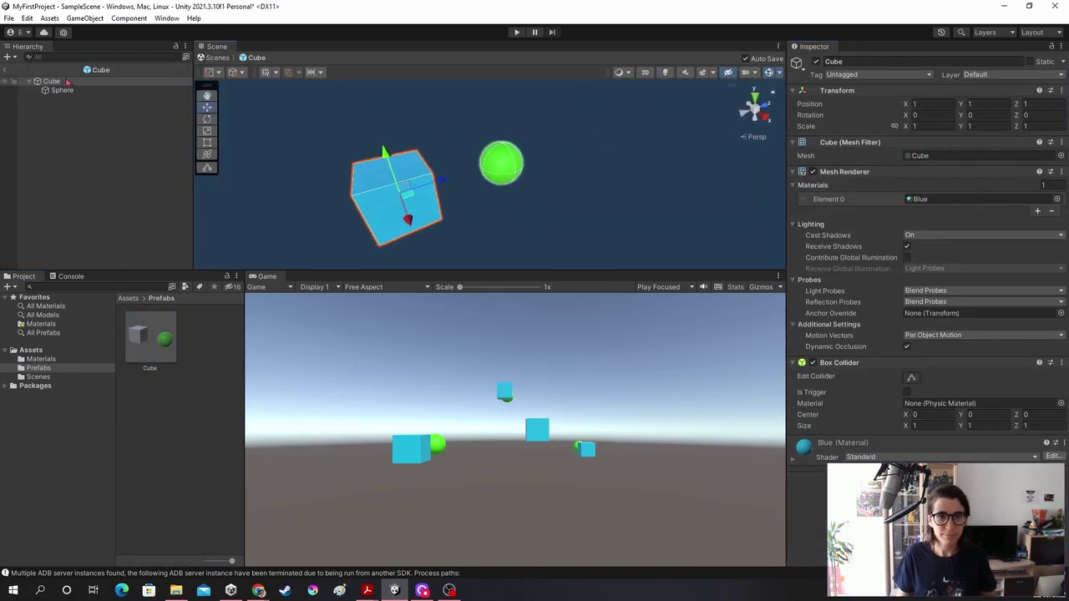
click(6, 69)
drag(231, 561, 206, 562)
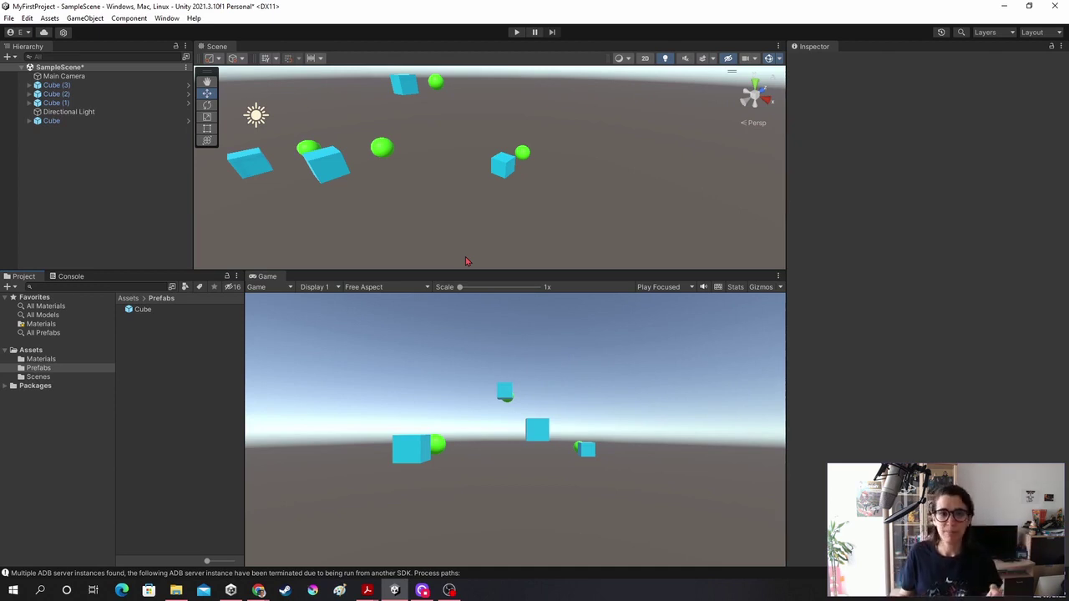
Select Main Camera and display its Tag dropdown options, currently MainCamera.
click(89, 77)
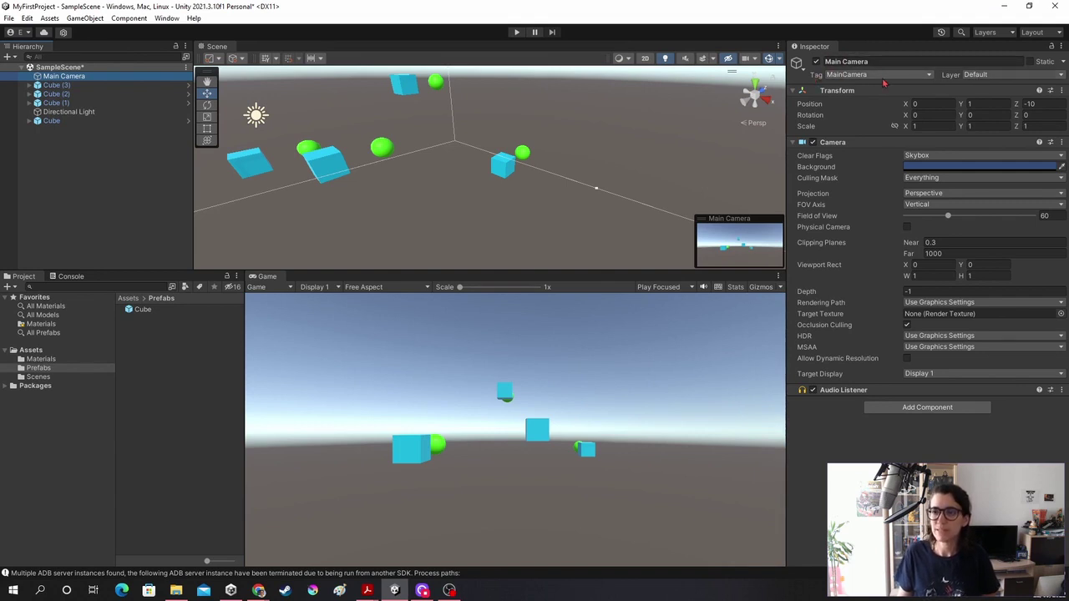
click(883, 79)
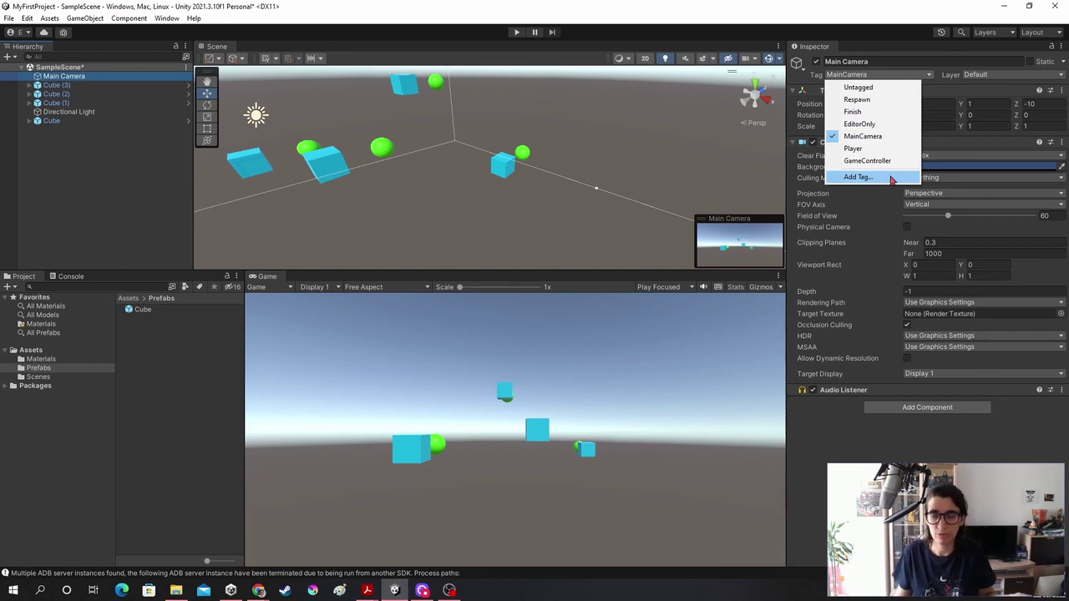
Display the Main Camera's Layer options (Default, TransparentFX, Ignore Raycast, Water, UI).
click(990, 78)
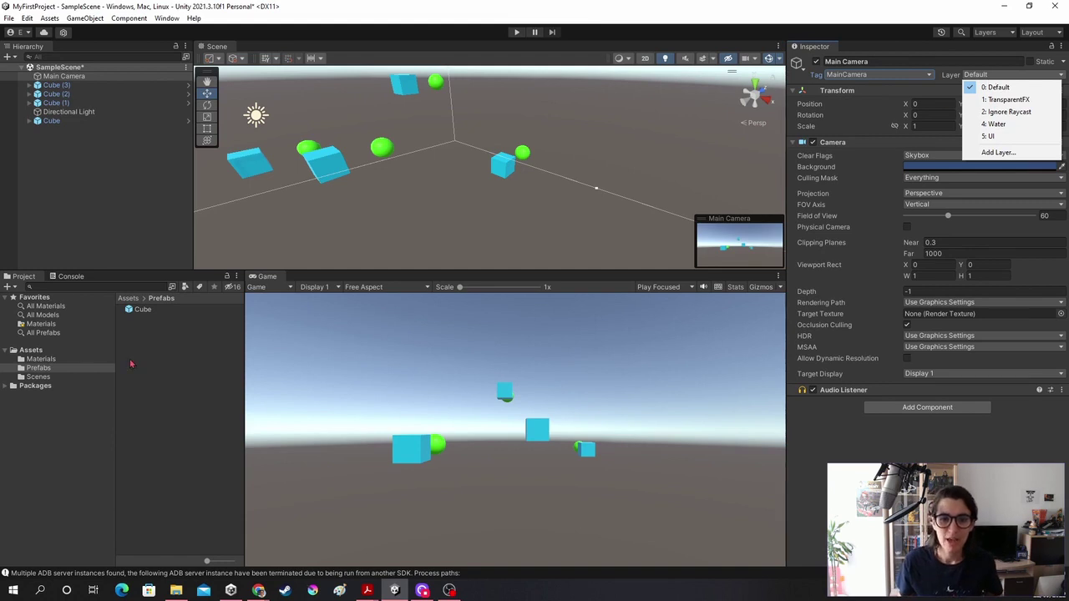
Click empty Project panel space, leaving Main Camera on the Default layer.
click(178, 404)
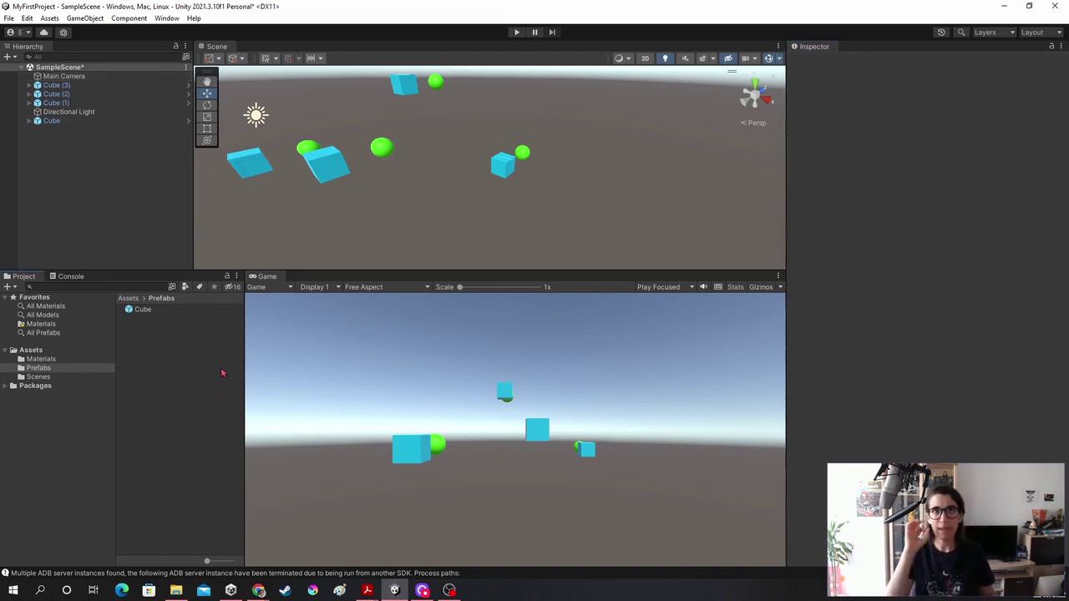